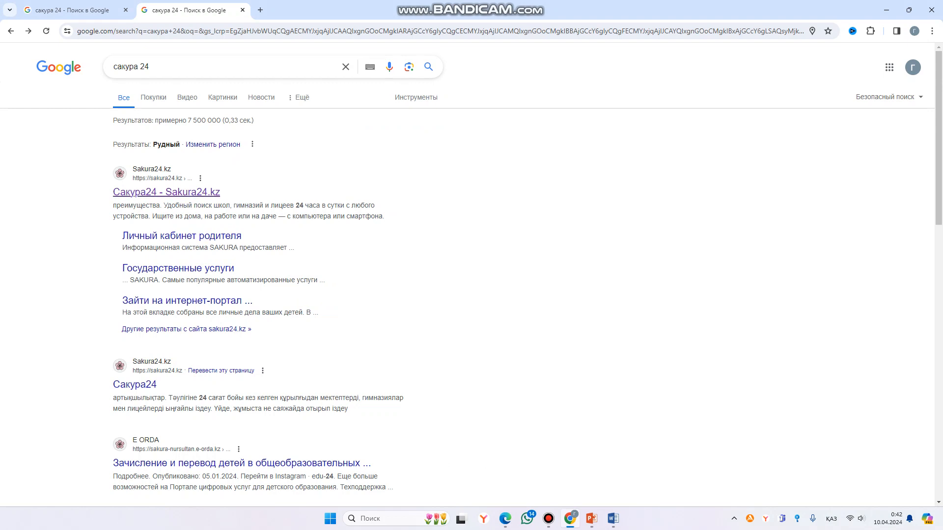
# - Open the 'Сакура24 - Sakura24.kz' result from the Google search for 'сакура 24'
pyautogui.click(166, 192)
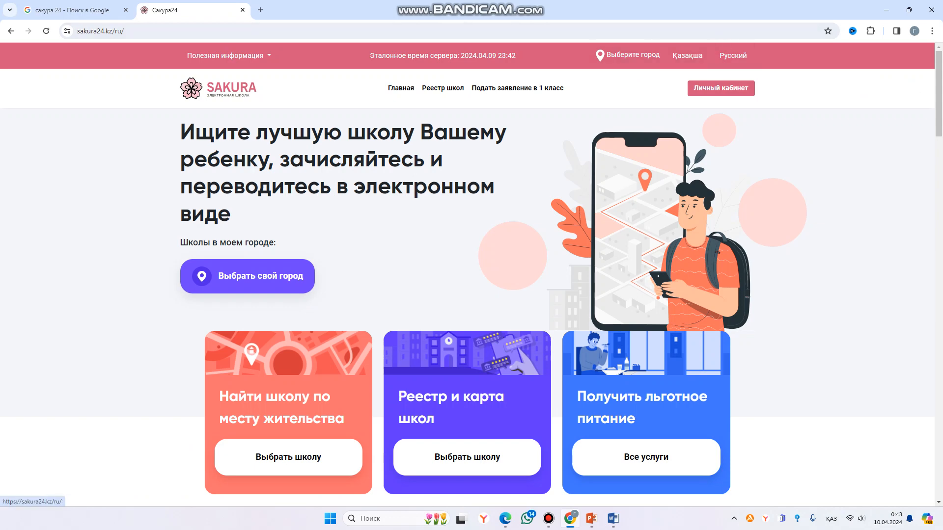
# - Switch the site to Қазақша and choose Рудный қ. under Қостанай облысы as the city
pyautogui.click(687, 55)
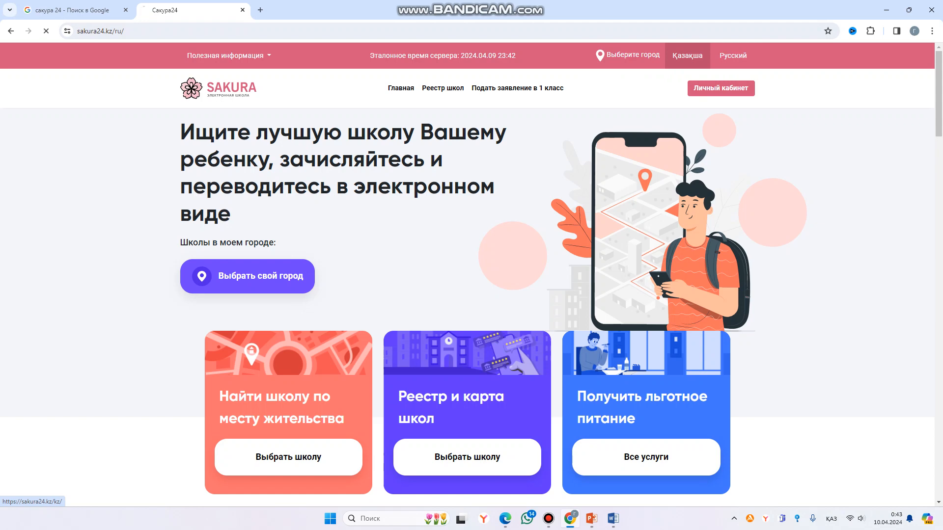
pyautogui.click(629, 55)
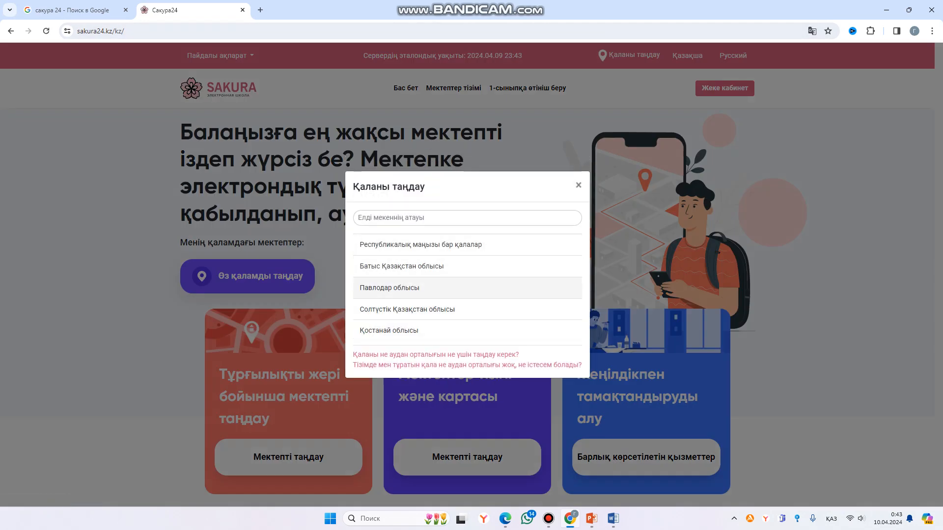
pyautogui.click(389, 331)
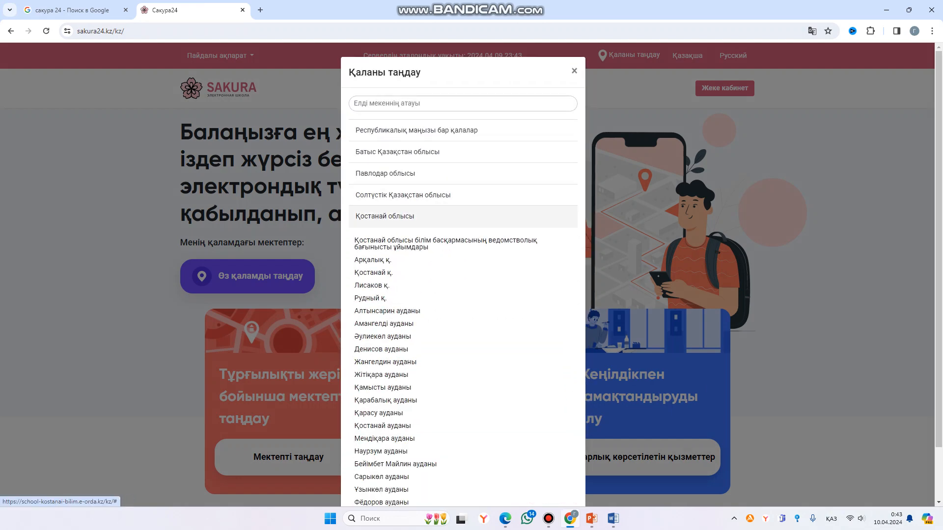
pyautogui.click(370, 298)
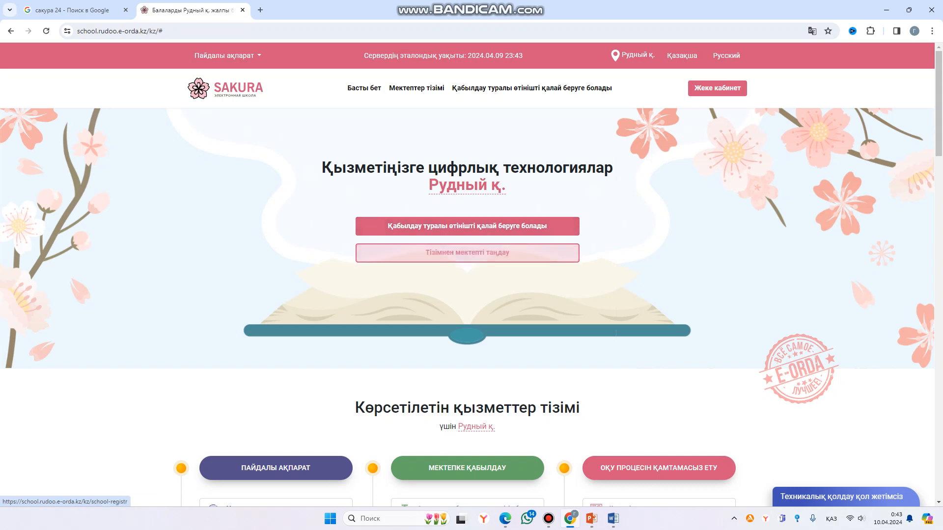
# - Browse the Рудный қ. services and open 'Қабылдау туралы өтінішті қалай беруге болады'
pyautogui.scroll(-5, 467, 379)
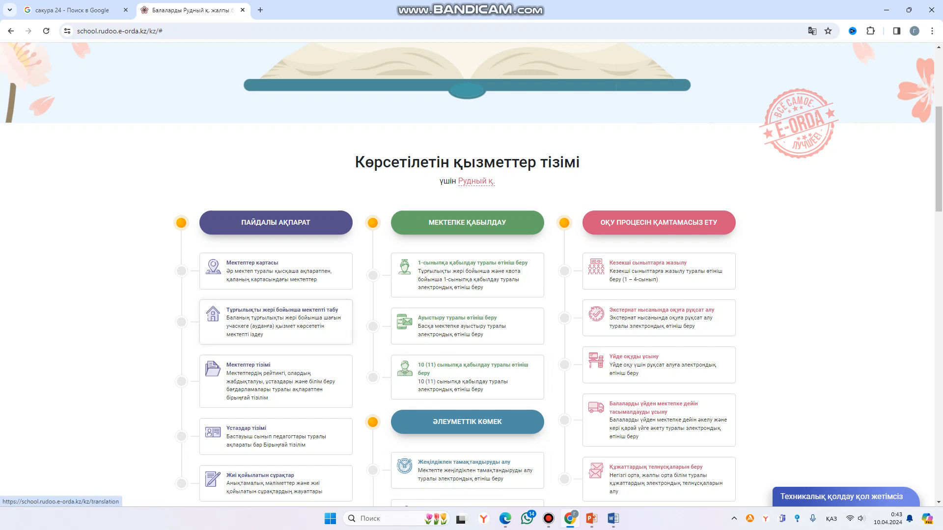
pyautogui.scroll(-3, 658, 221)
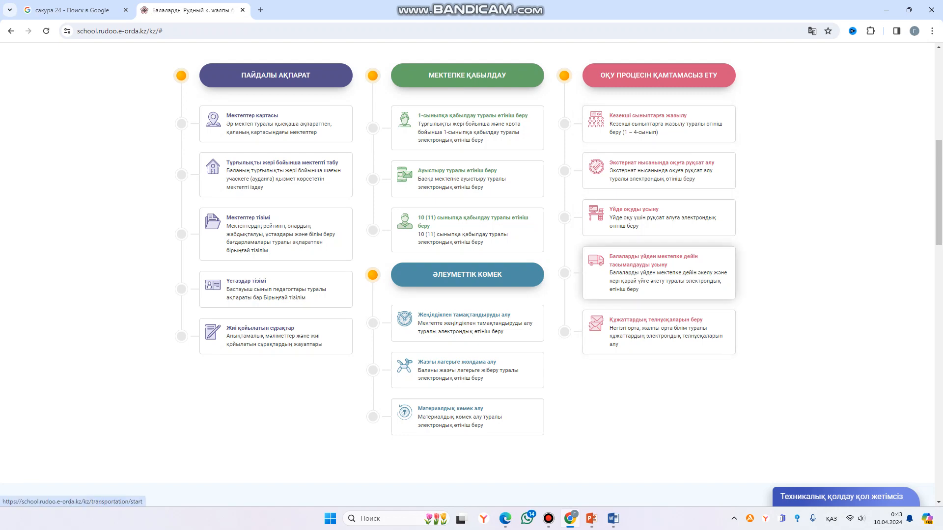
pyautogui.scroll(8, 658, 275)
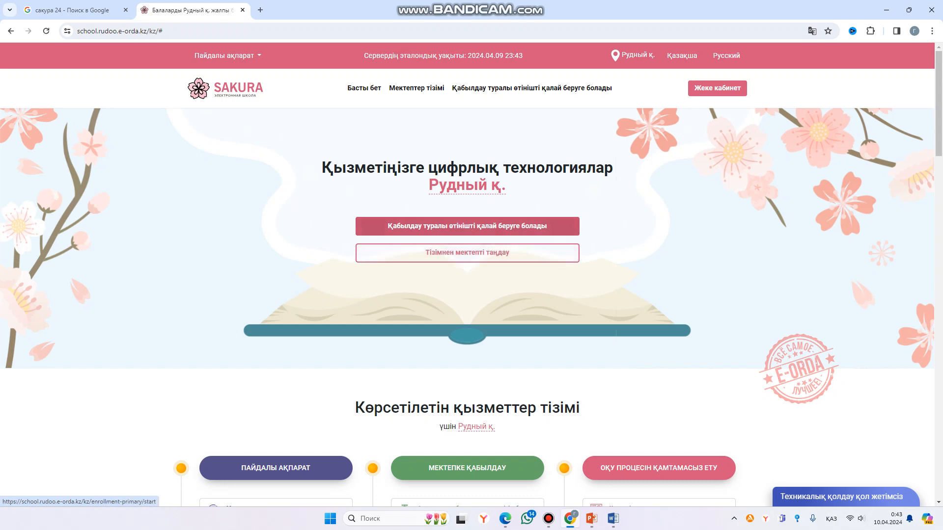
pyautogui.click(467, 226)
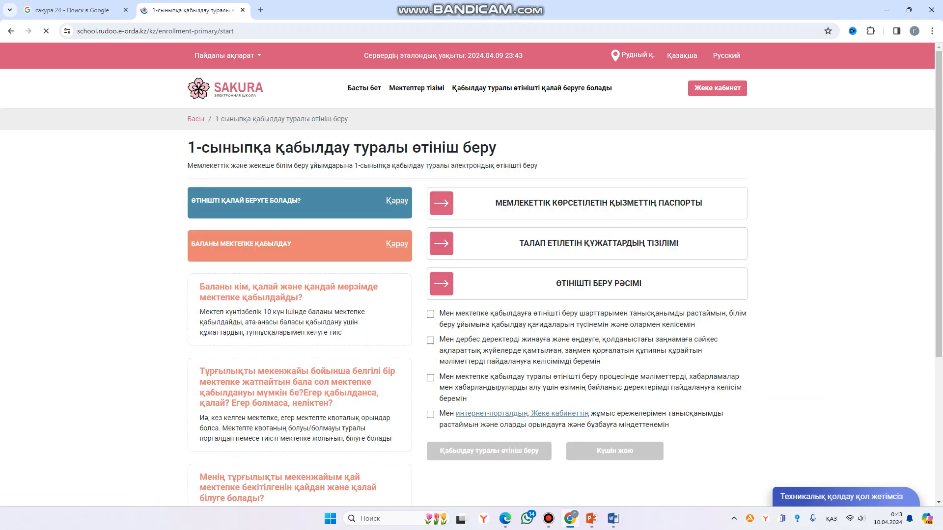
# - Tick all four consent checkboxes and start the application via 'Қабылдау туралы өтініш беру'
pyautogui.scroll(-1, 471, 275)
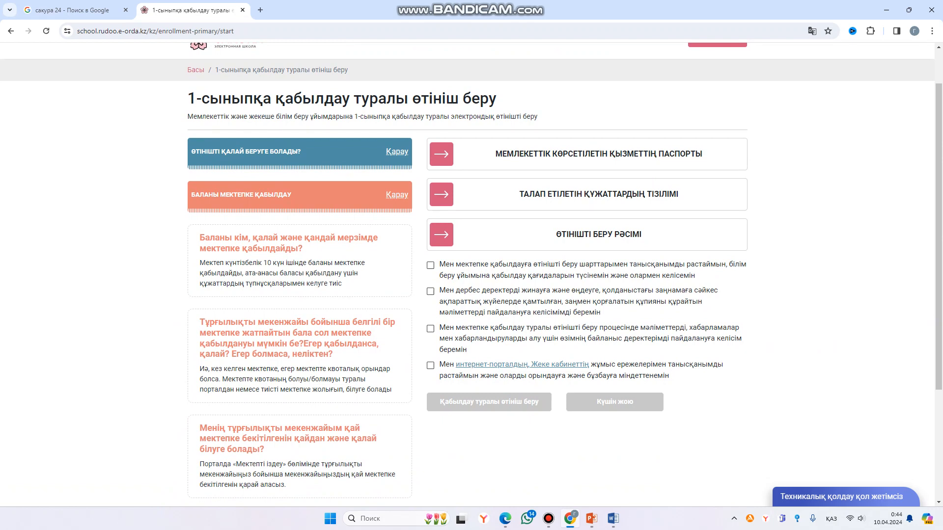
pyautogui.click(431, 265)
pyautogui.click(430, 292)
pyautogui.click(430, 328)
pyautogui.click(430, 366)
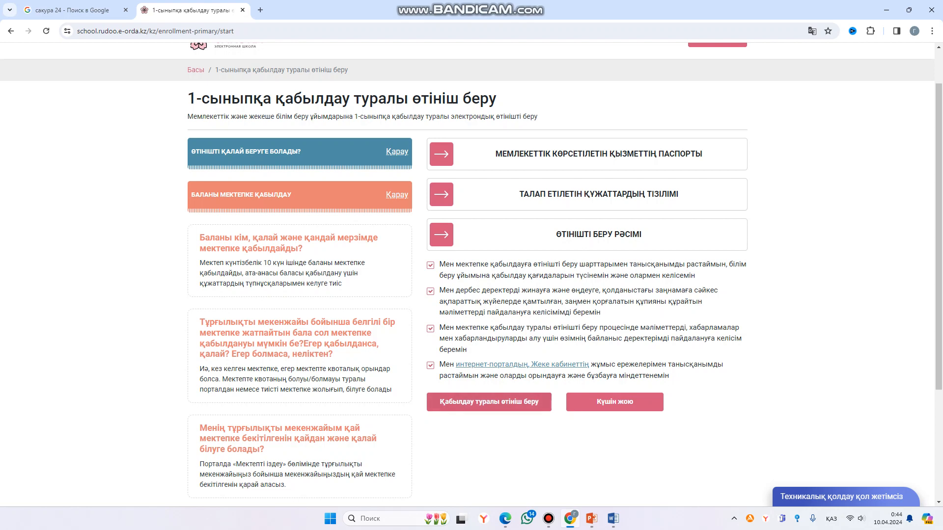
pyautogui.click(489, 402)
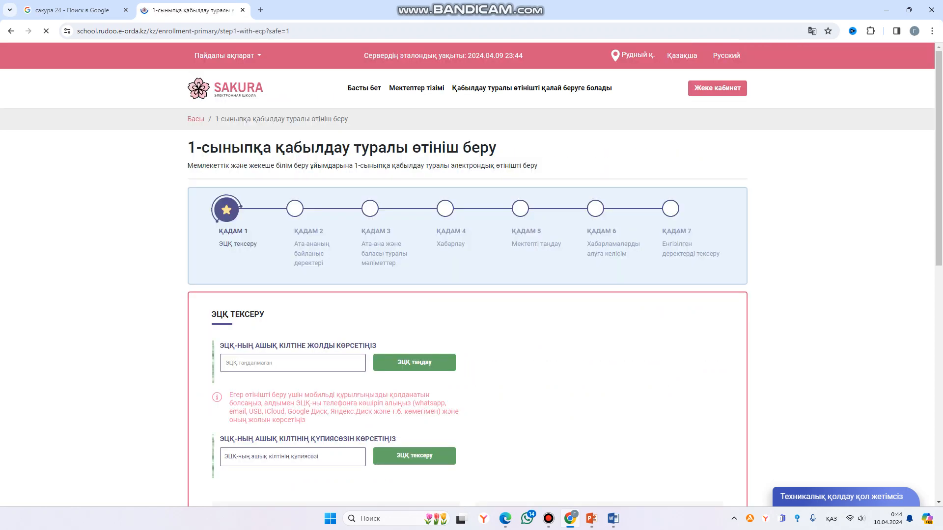
# - Load the AUTH_RSA256 key file from the EDS folder on the Desktop
pyautogui.scroll(-3, 414, 215)
pyautogui.click(414, 215)
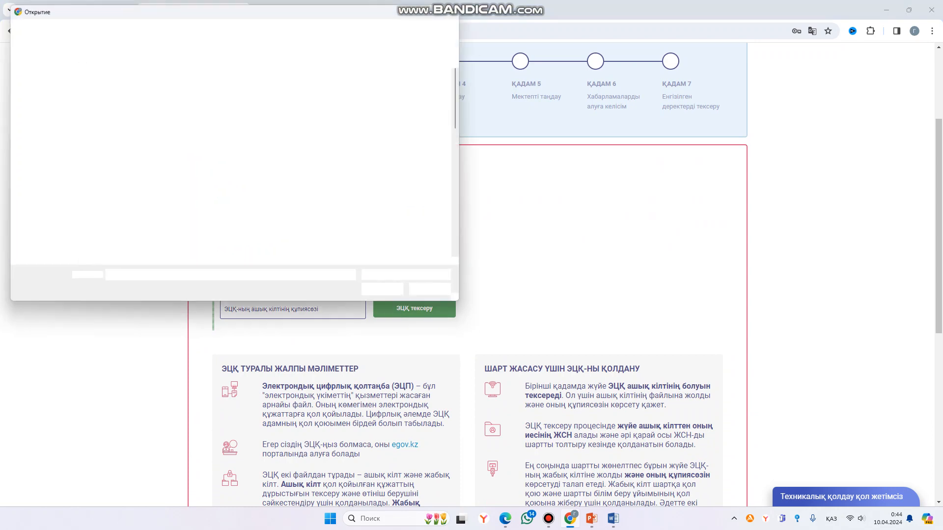
pyautogui.click(45, 97)
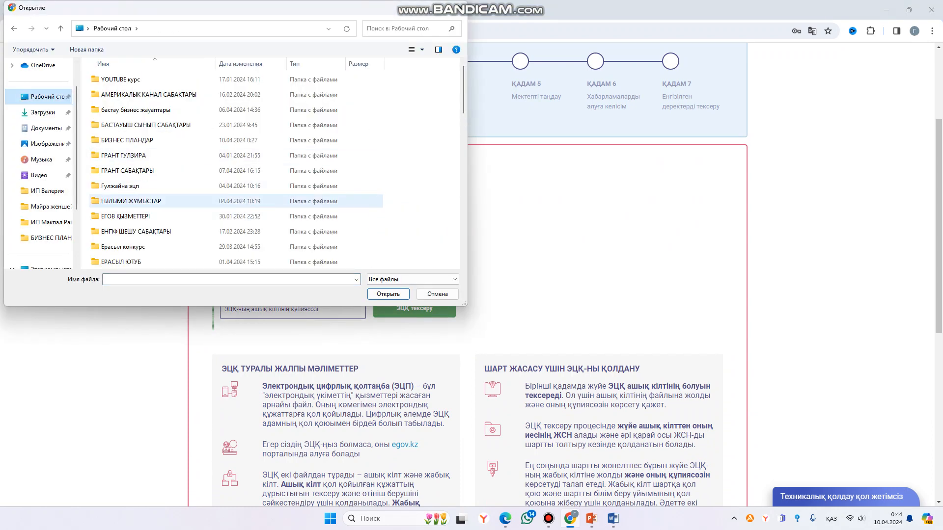
pyautogui.scroll(-1, 147, 216)
pyautogui.click(127, 154)
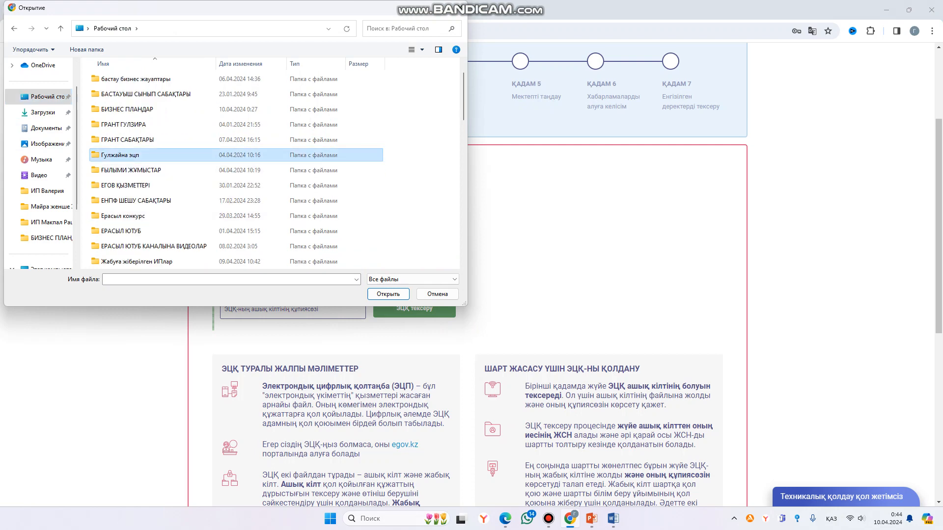
pyautogui.doubleClick(128, 155)
pyautogui.click(224, 100)
pyautogui.click(386, 292)
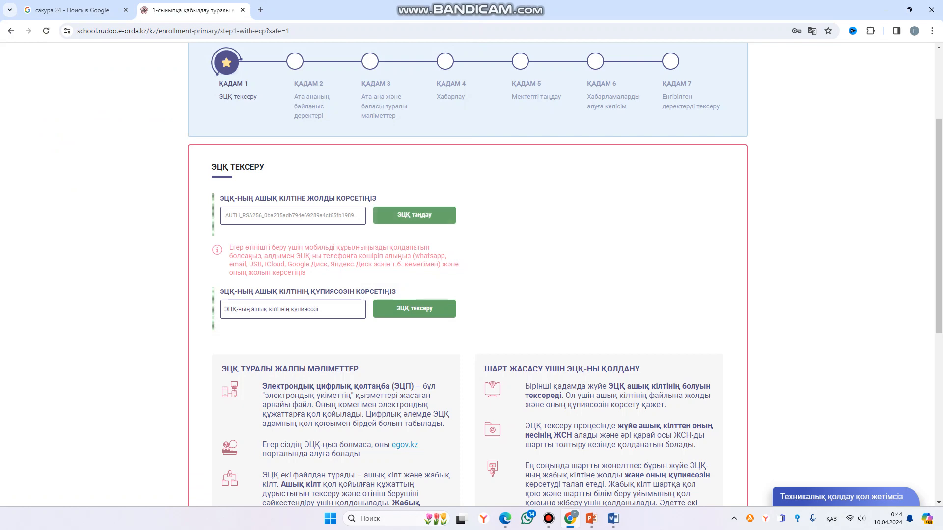
# - Enter the EDS key password and verify the key with ЭЦҚ тексеру
pyautogui.click(293, 309)
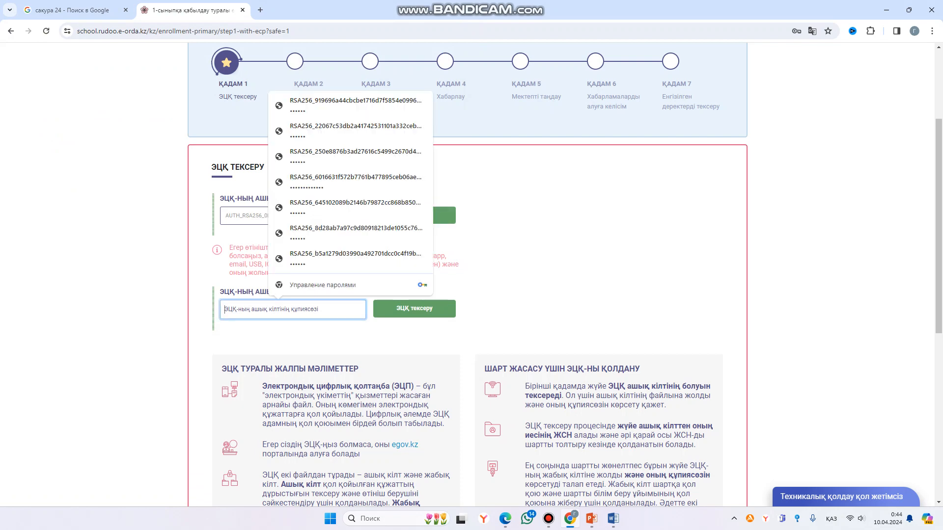
pyautogui.hotkey('alt', 'shift')
pyautogui.write('•')
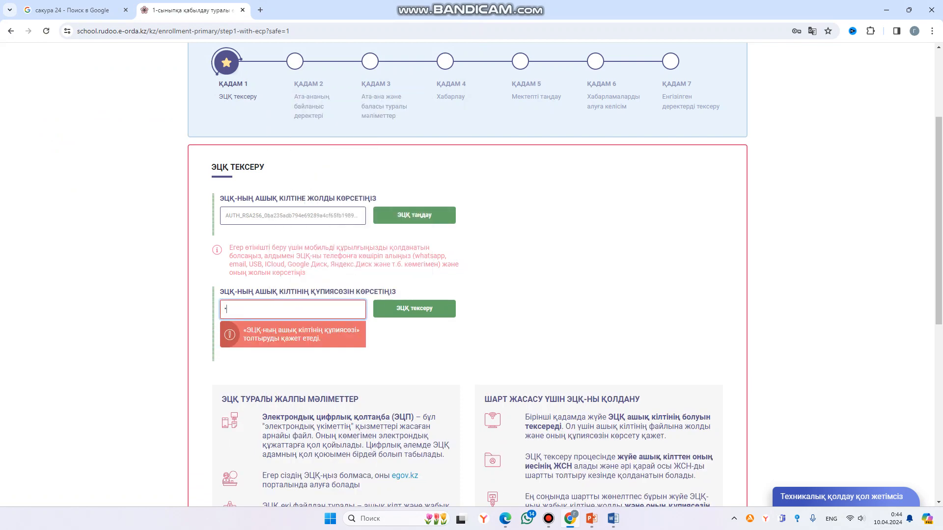
pyautogui.write('•')
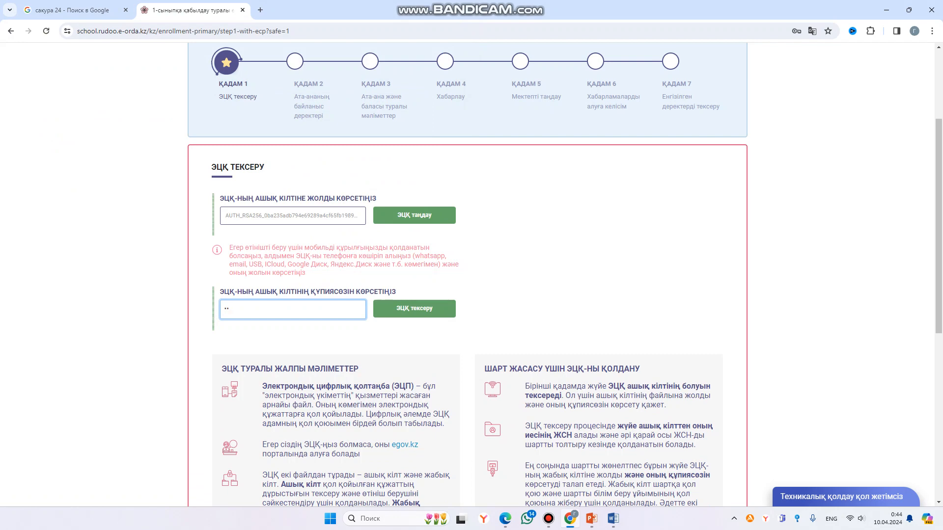
pyautogui.write('••••')
pyautogui.click(414, 308)
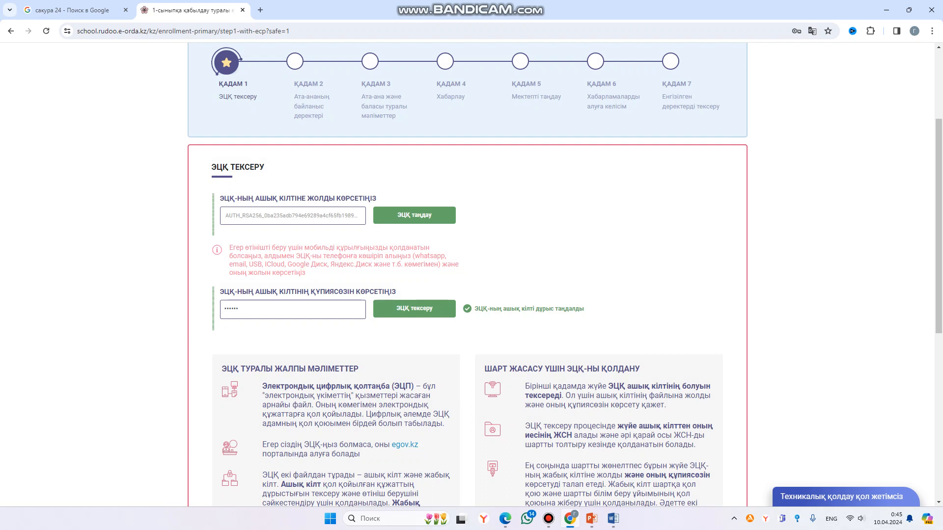
pyautogui.moveTo(520, 309); pyautogui.dragTo(584, 308)
pyautogui.click(585, 309)
pyautogui.moveTo(474, 309); pyautogui.dragTo(558, 309)
pyautogui.click(558, 309)
# - Accept the EDS usage consent and continue with Жалғастыру
pyautogui.scroll(-2, 468, 275)
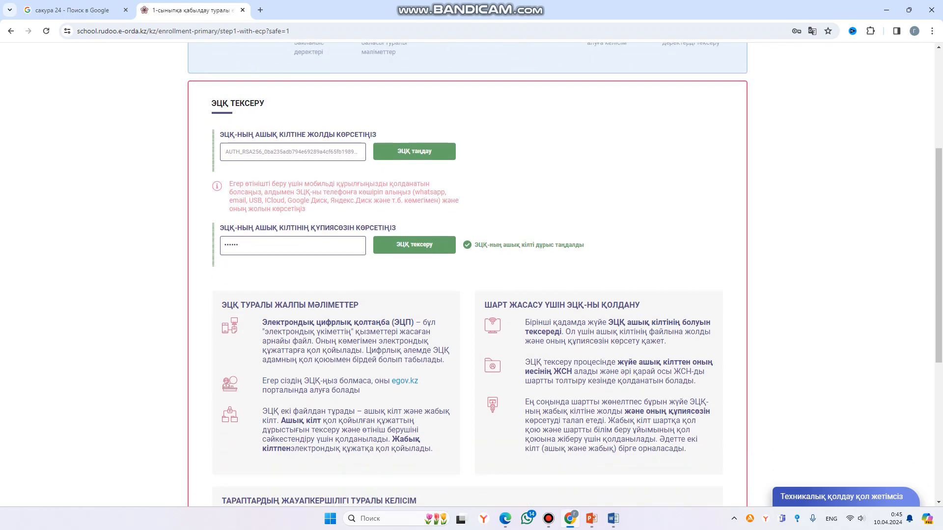
pyautogui.scroll(-6, 468, 275)
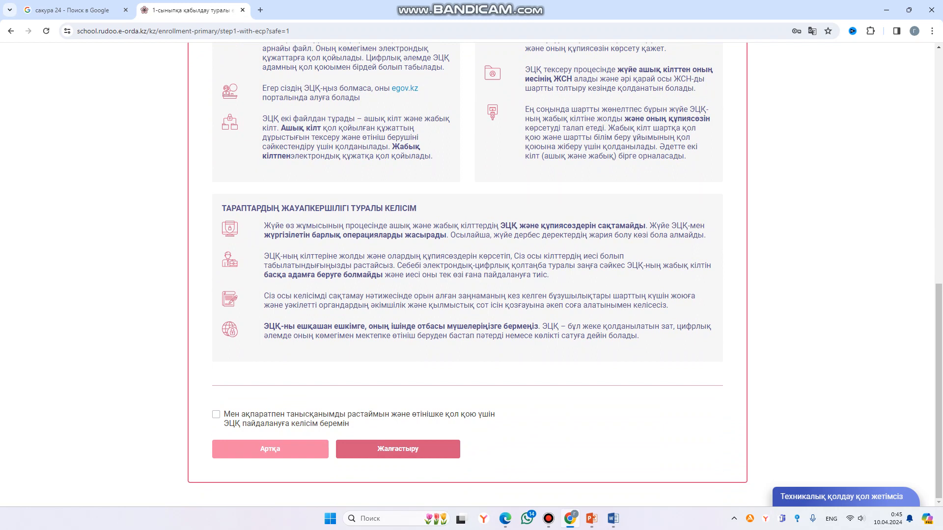
pyautogui.click(216, 415)
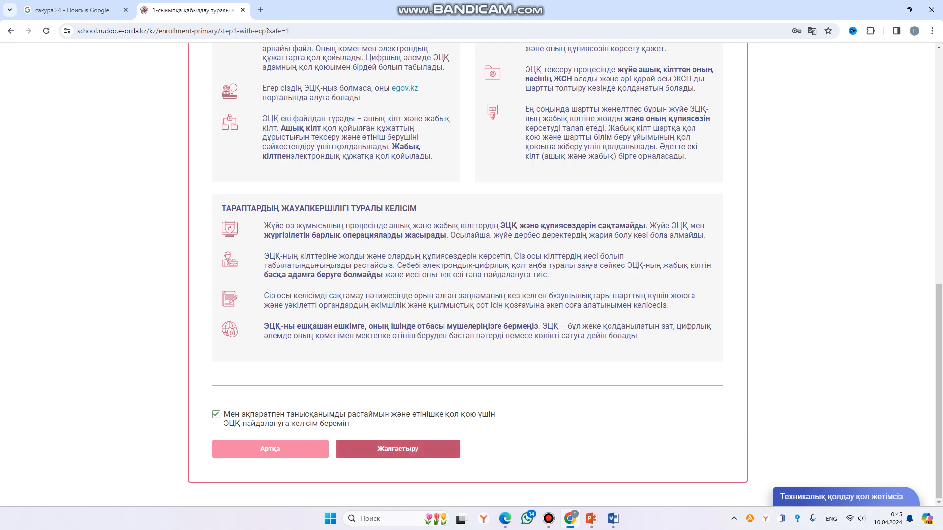
pyautogui.click(398, 448)
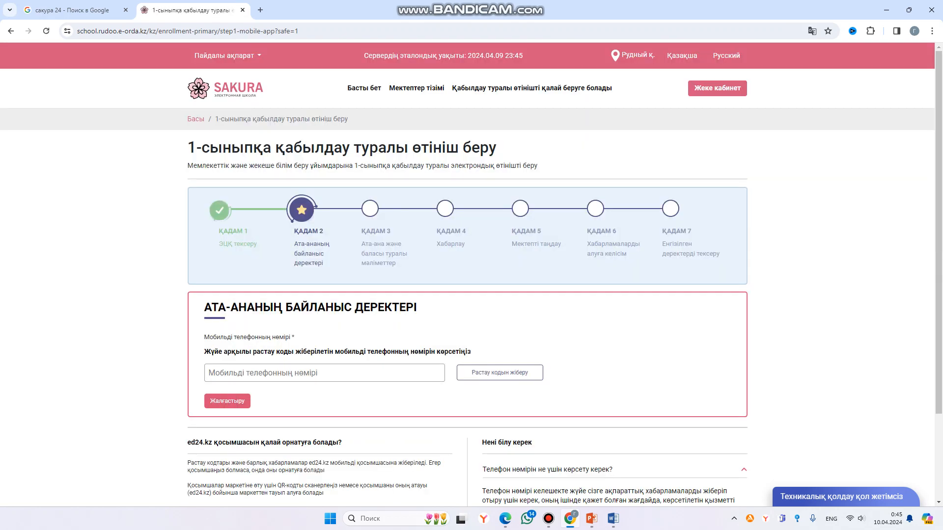
# - Focus the parent's mobile number field and dismiss the suggested numbers
pyautogui.scroll(-2, 468, 275)
pyautogui.click(222, 275)
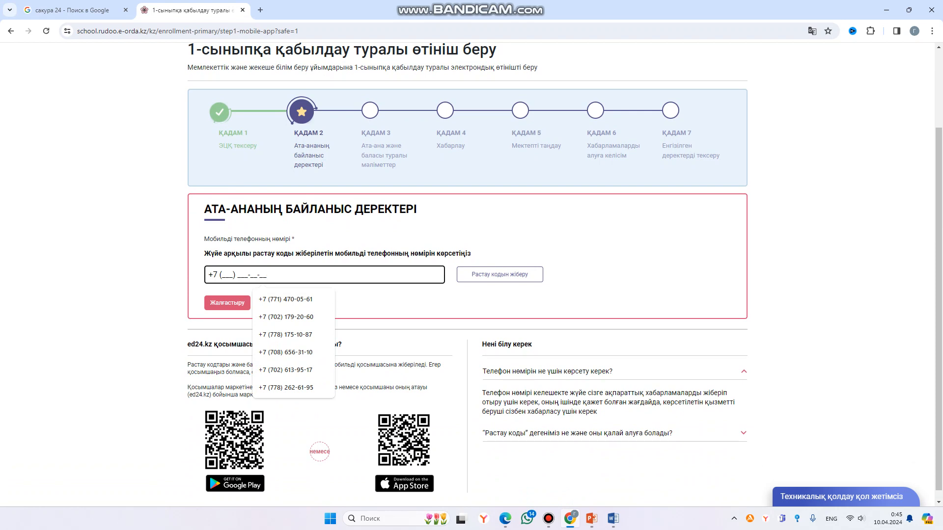
pyautogui.click(593, 255)
pyautogui.scroll(-1, 467, 275)
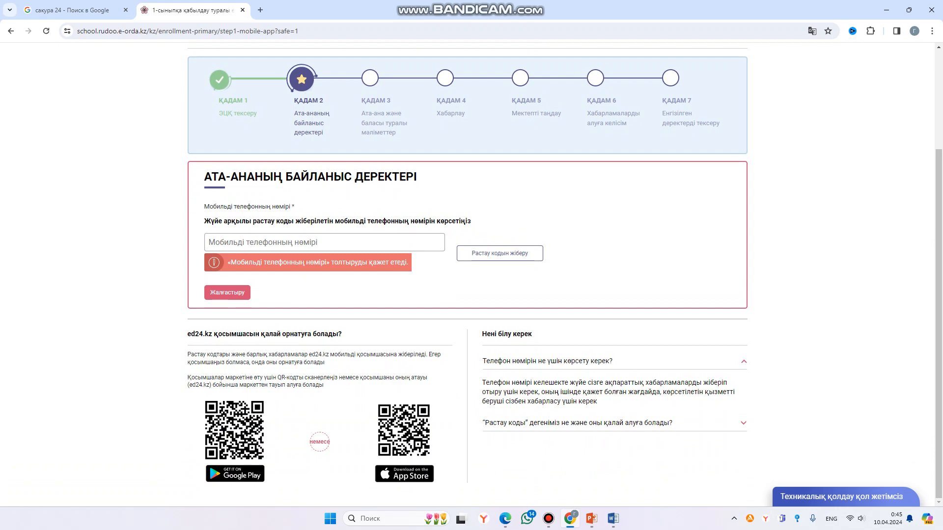
# - Highlight the ed24.kz app note, return to the mobile number field and continue
pyautogui.moveTo(188, 334); pyautogui.dragTo(213, 334)
pyautogui.click(201, 334)
pyautogui.moveTo(188, 334); pyautogui.dragTo(212, 334)
pyautogui.click(218, 334)
pyautogui.click(218, 334)
pyautogui.click(214, 335)
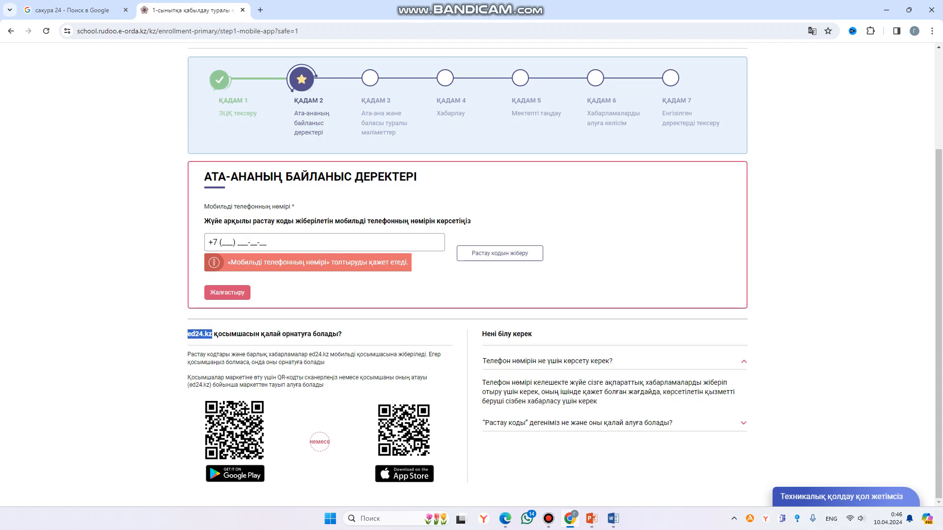
pyautogui.click(254, 242)
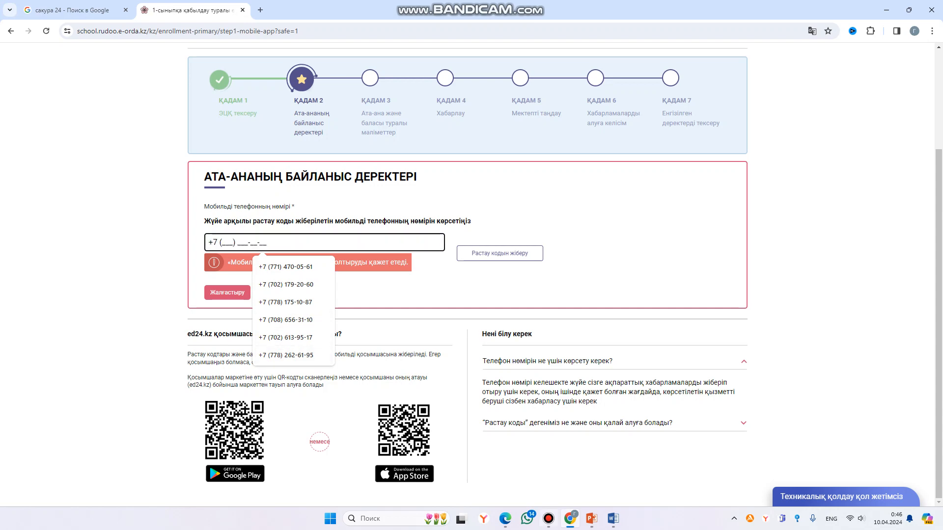
pyautogui.click(549, 519)
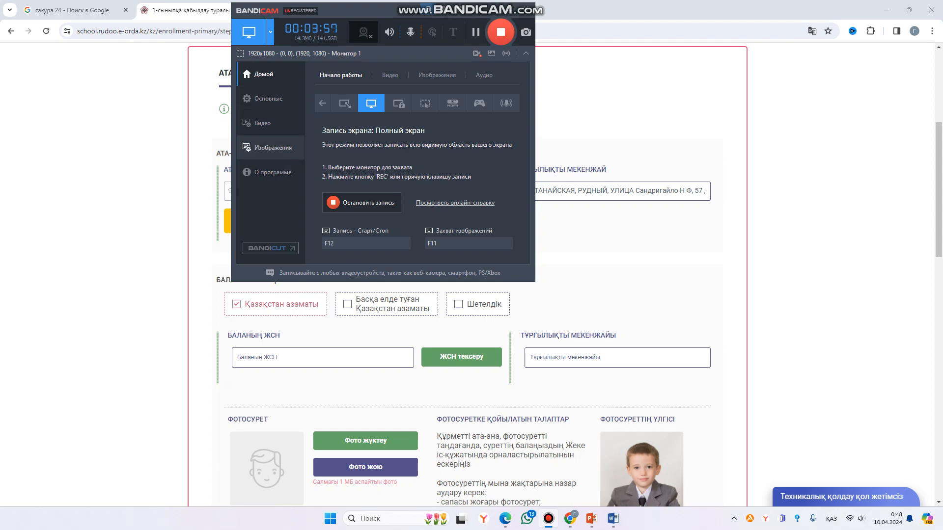
# - Fill the Баланың ЖСН field and run ЖСН тексеру to load the child's data
pyautogui.moveTo(352, 10)
pyautogui.mouseDown()
pyautogui.moveTo(343, 10)
pyautogui.moveTo(369, 8)
pyautogui.moveTo(345, 9)
pyautogui.mouseUp()
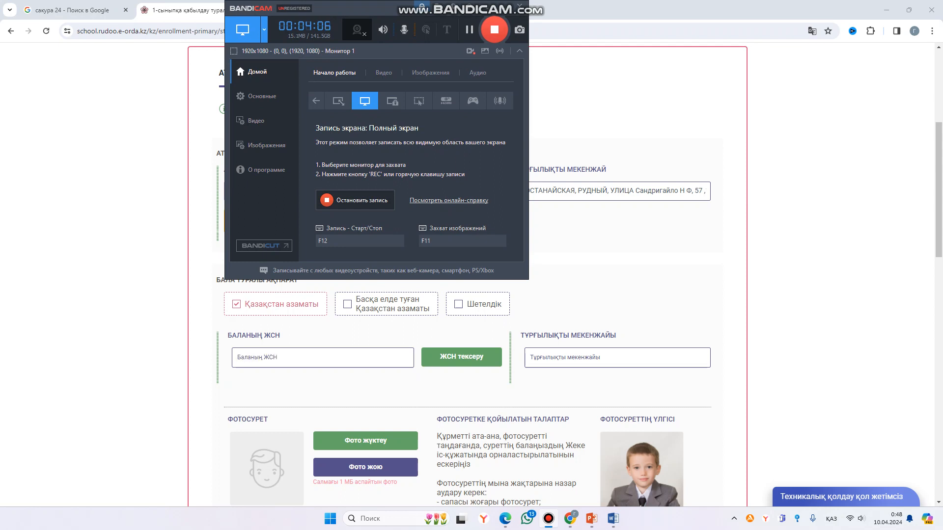
pyautogui.moveTo(362, 9); pyautogui.dragTo(366, 12)
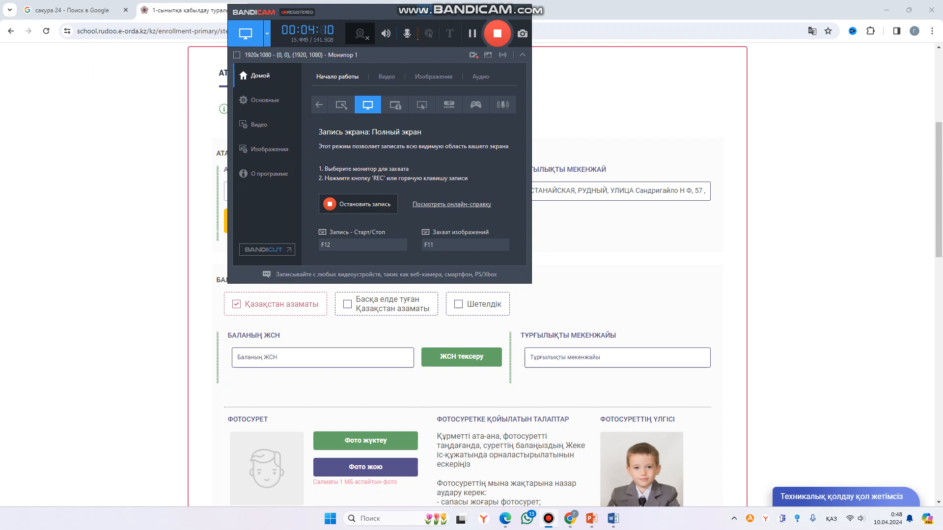
pyautogui.click(290, 358)
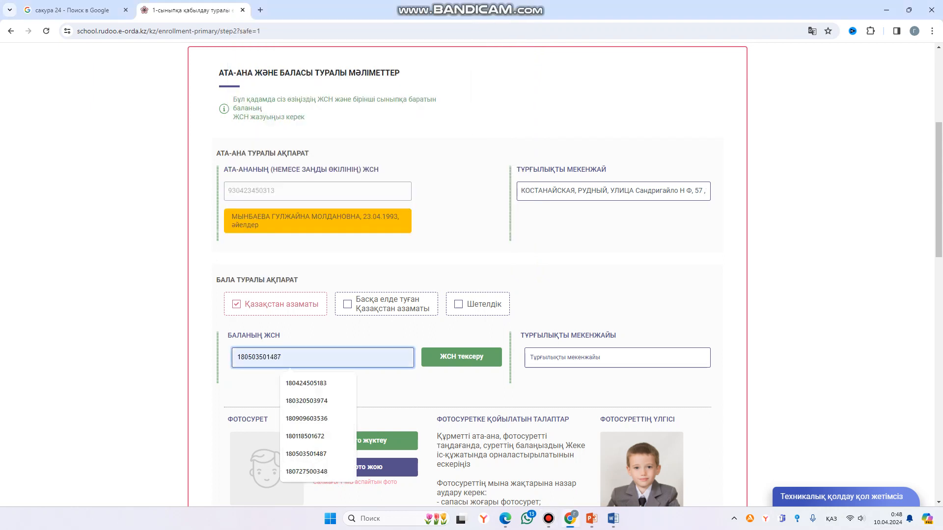
pyautogui.click(549, 519)
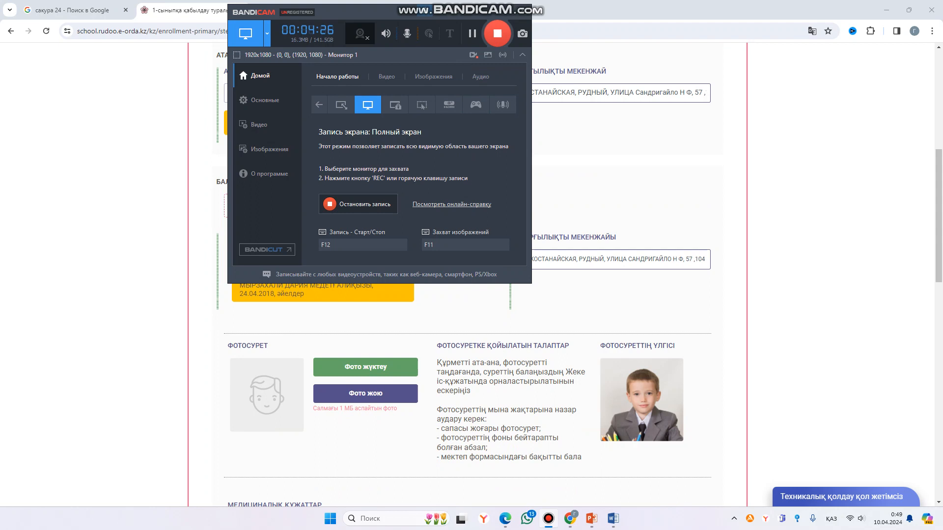
pyautogui.scroll(-1, 472, 275)
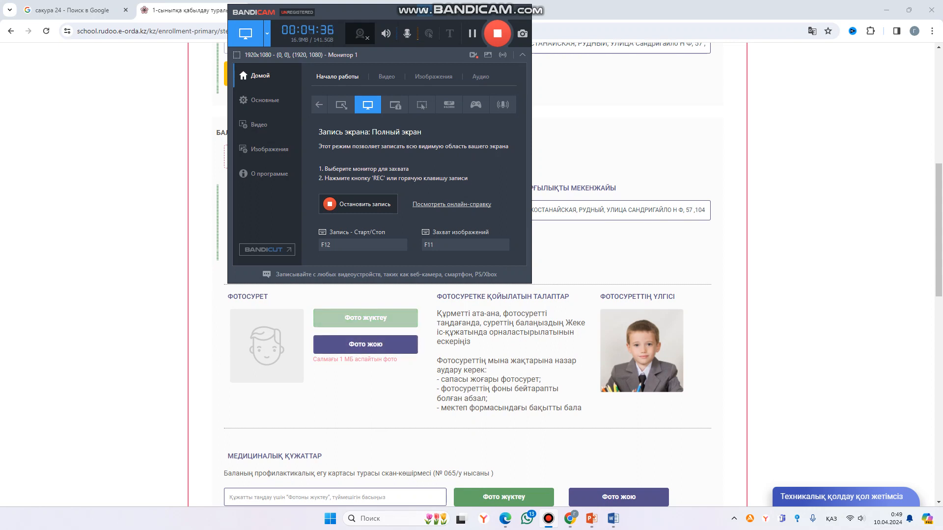
pyautogui.scroll(-1, 464, 295)
pyautogui.scroll(1, 366, 317)
# - Upload the фот image as the child's photo via Фото жүктеу
pyautogui.click(366, 317)
pyautogui.scroll(-4, 366, 318)
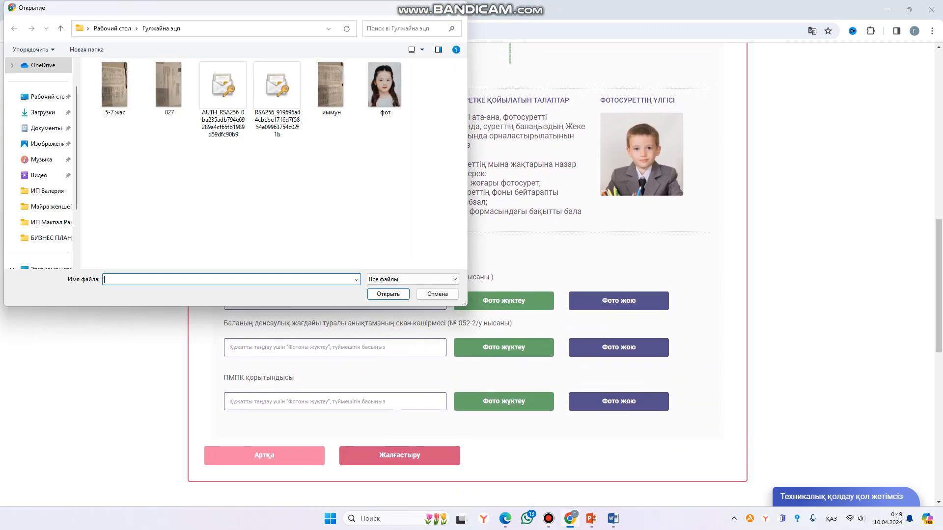
pyautogui.click(385, 89)
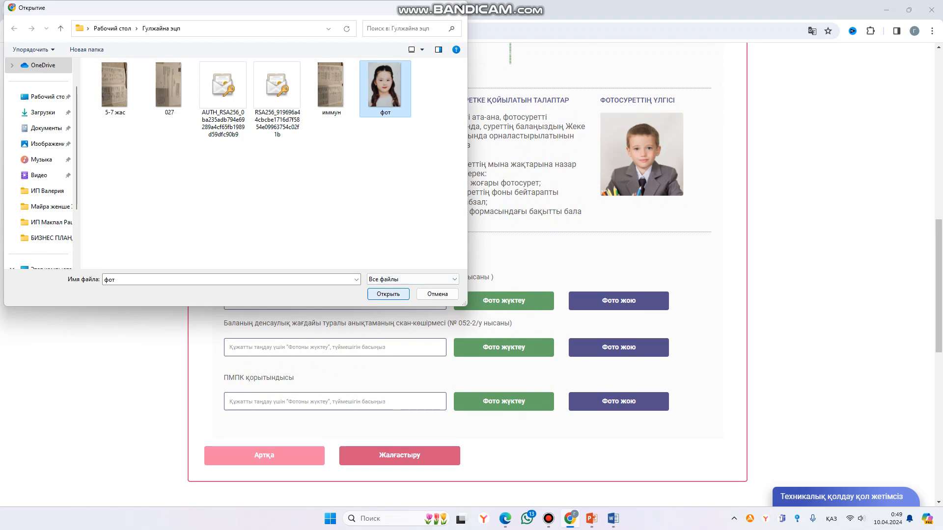
pyautogui.click(387, 294)
pyautogui.scroll(-4, 467, 275)
pyautogui.scroll(2, 467, 275)
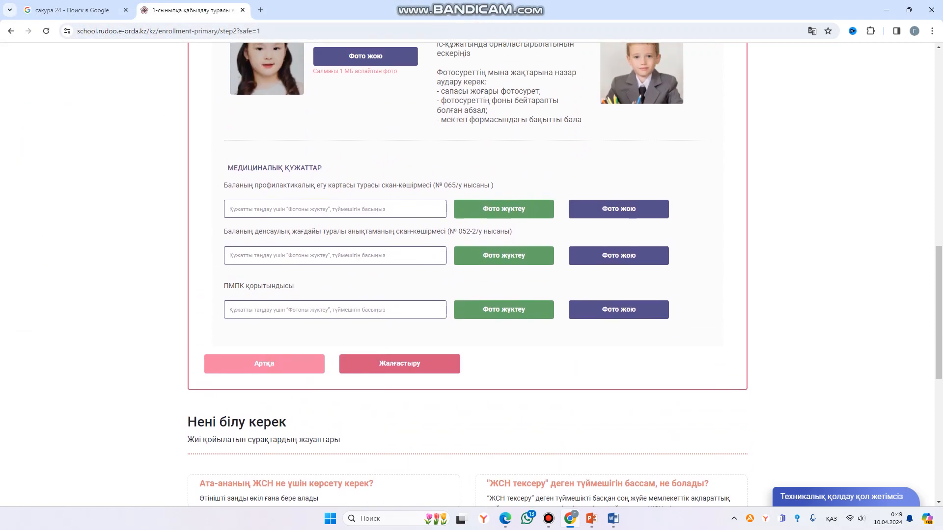
pyautogui.scroll(1, 466, 272)
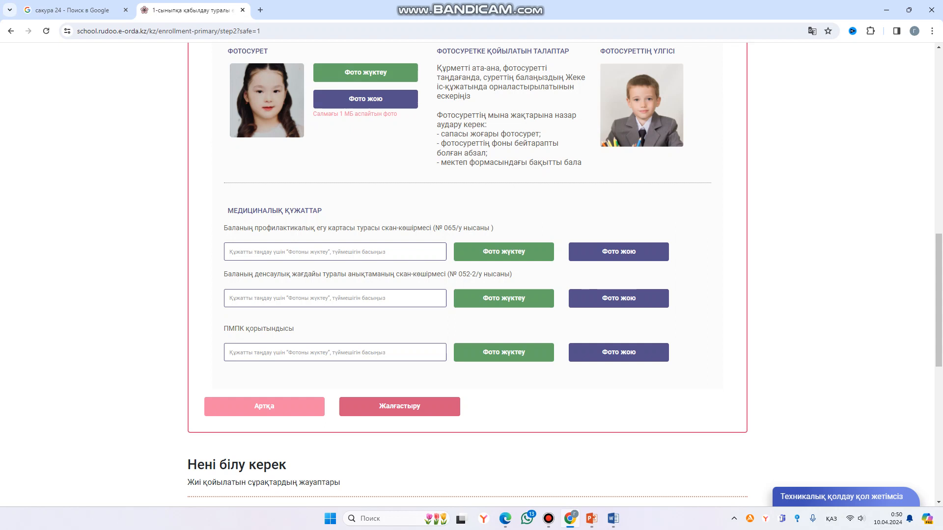
pyautogui.scroll(-1, 564, 275)
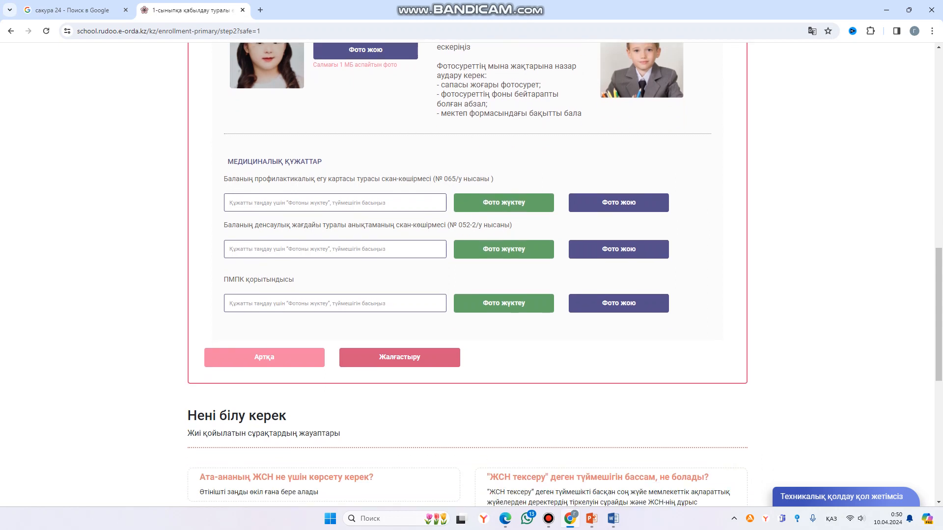
pyautogui.scroll(-1, 565, 275)
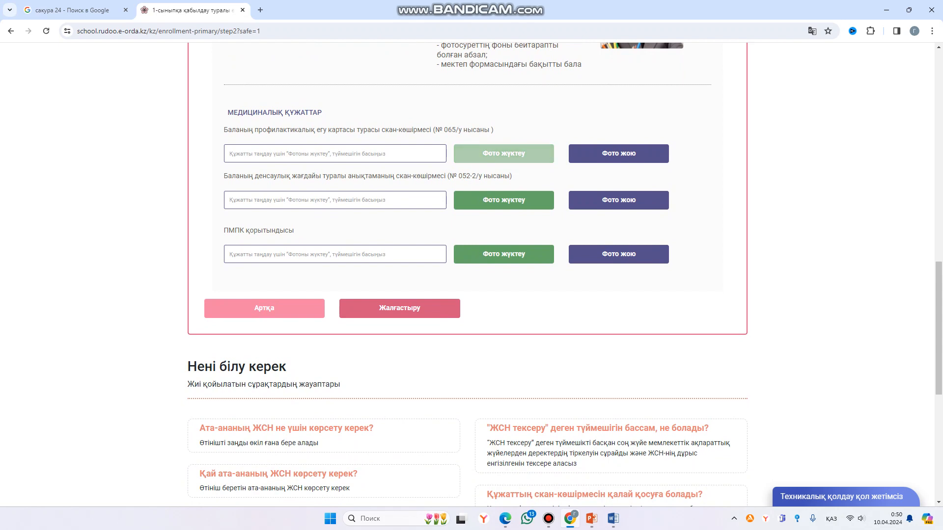
# - Attach иммун.jpg as the vaccination card
pyautogui.click(504, 153)
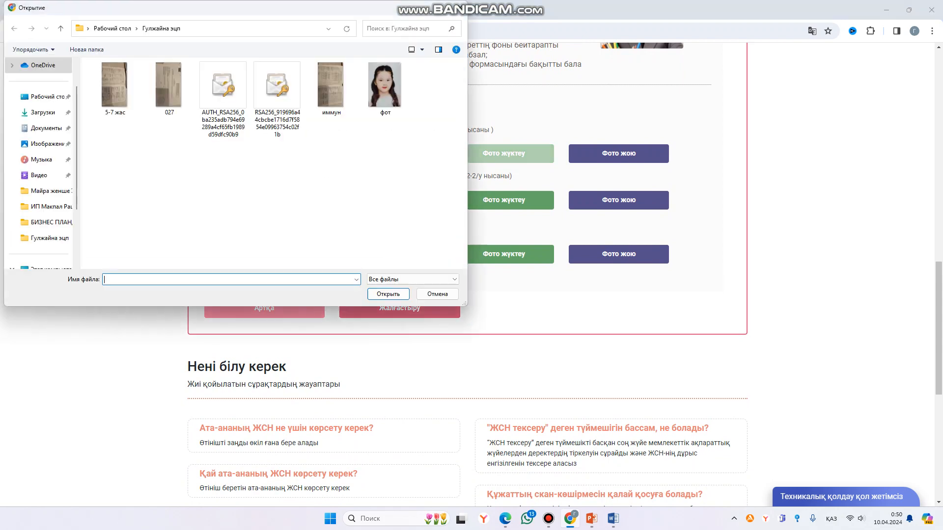
pyautogui.click(331, 89)
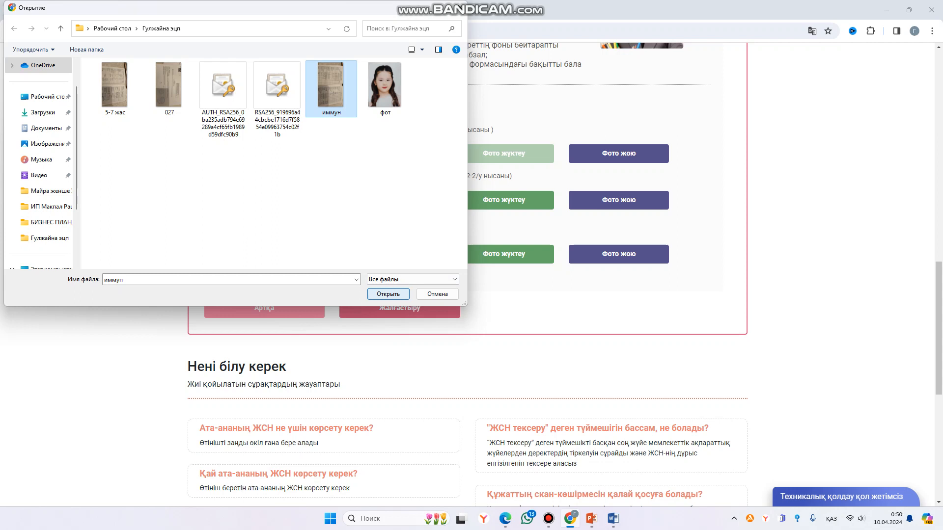
pyautogui.click(388, 294)
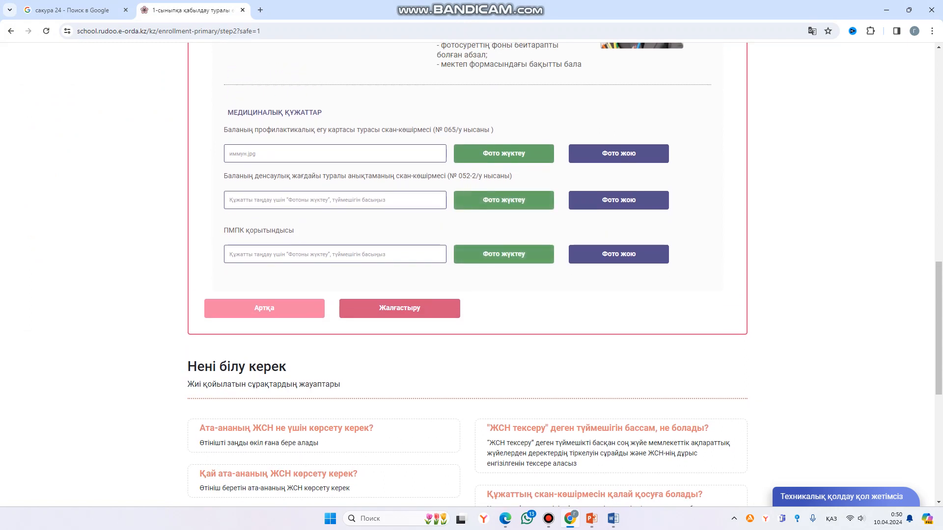
pyautogui.moveTo(224, 176); pyautogui.dragTo(512, 176)
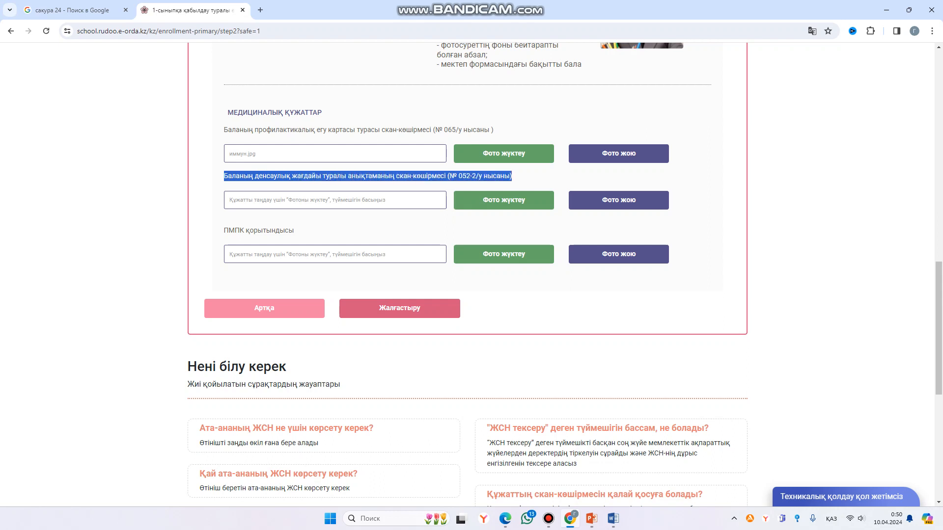
pyautogui.click(520, 176)
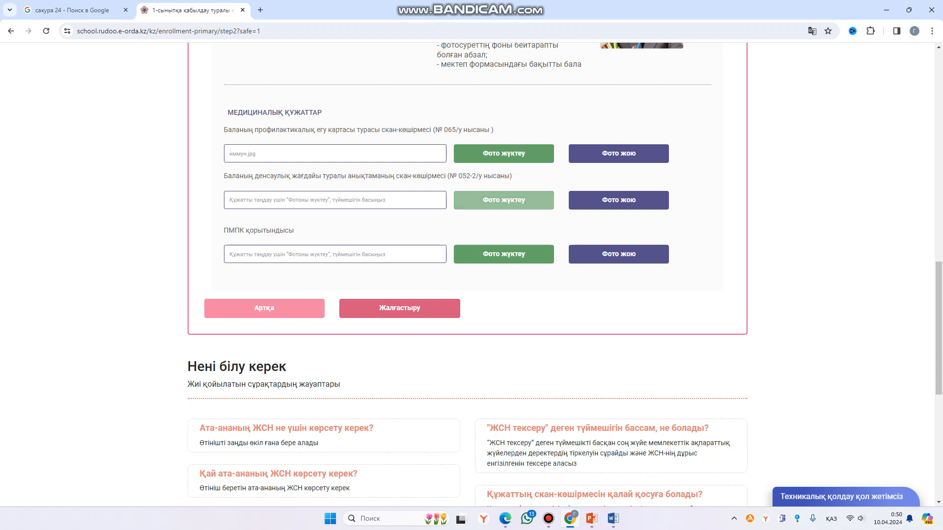
# - Attach 5-7 жас.jpg as the health certificate
pyautogui.click(504, 200)
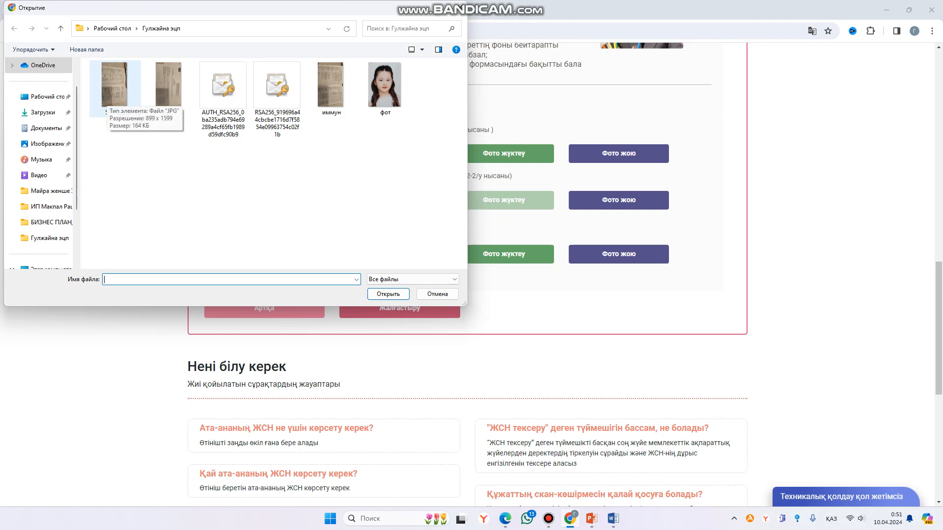
pyautogui.click(115, 85)
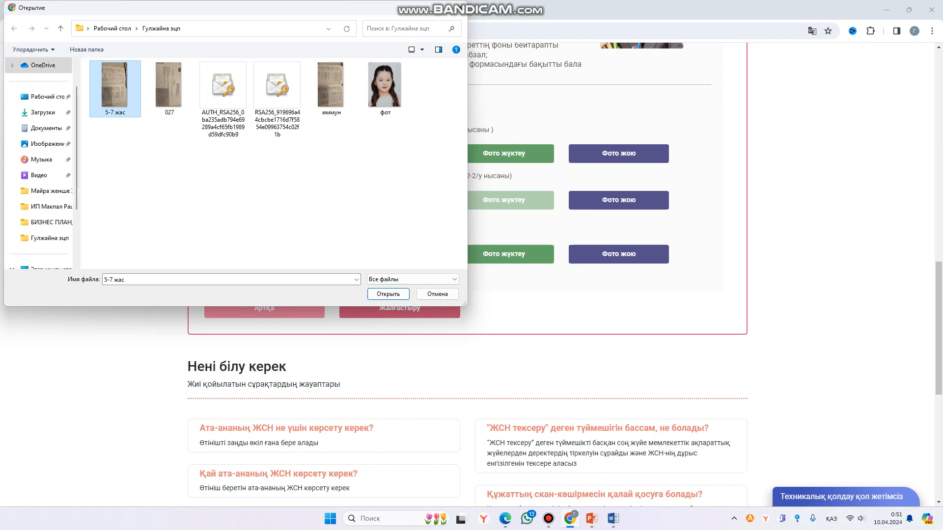
pyautogui.press('Return')
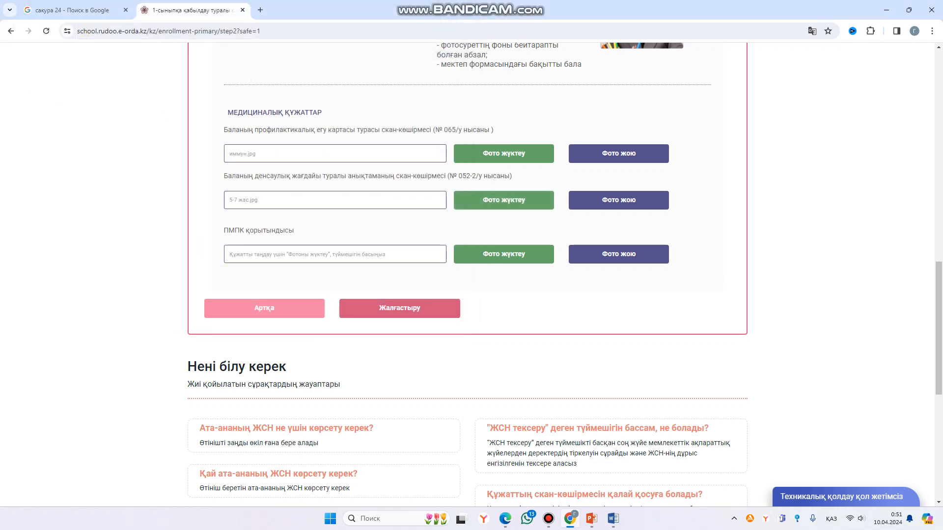
pyautogui.scroll(-1, 467, 275)
pyautogui.scroll(1, 467, 275)
# - Attach 027.jpg as the ПМПК conclusion and submit the documents with Жалғастыру
pyautogui.moveTo(225, 230); pyautogui.dragTo(294, 230)
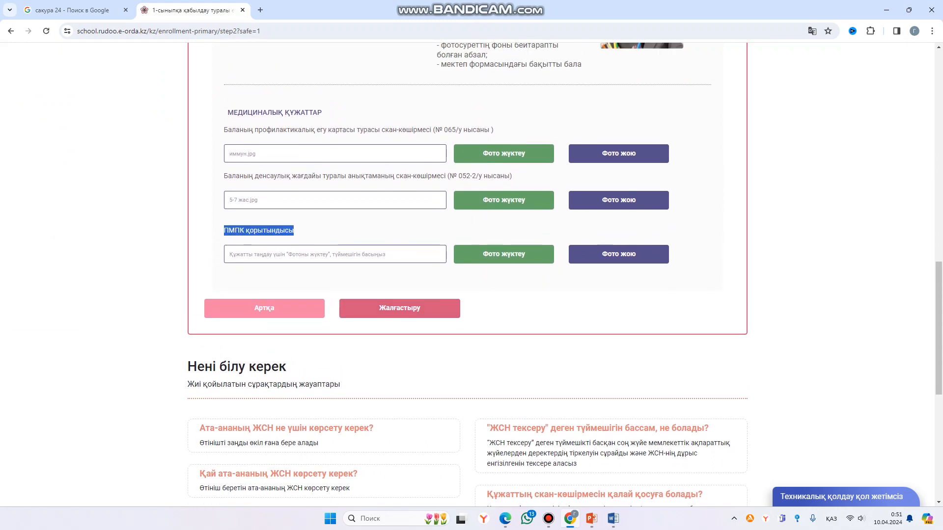
pyautogui.click(325, 231)
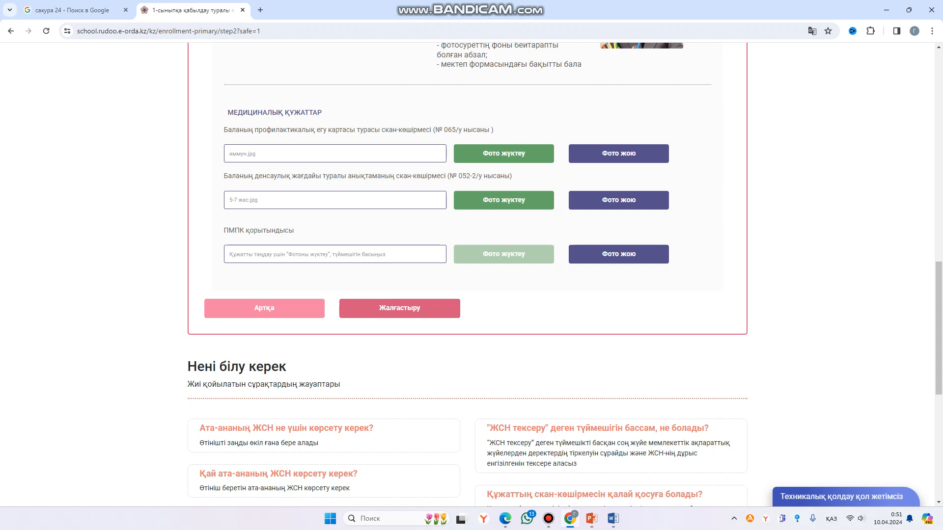
pyautogui.click(503, 255)
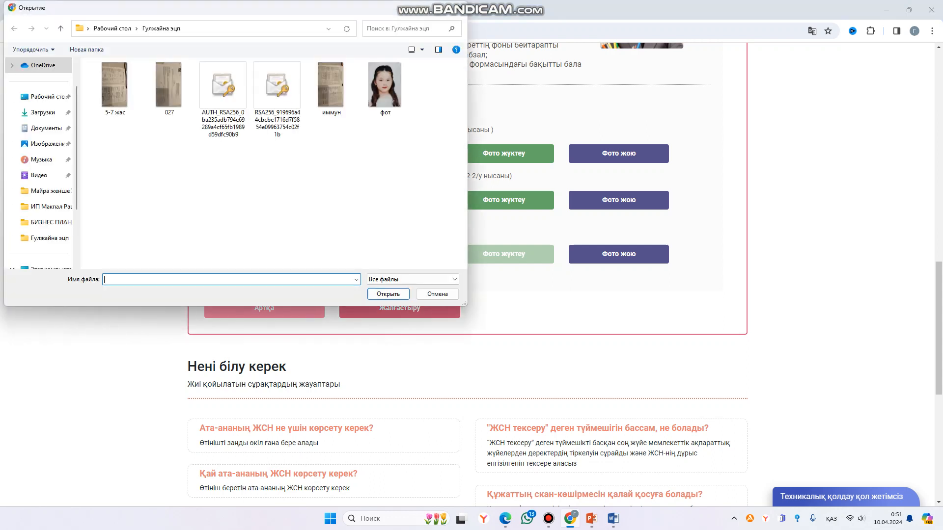
pyautogui.click(169, 84)
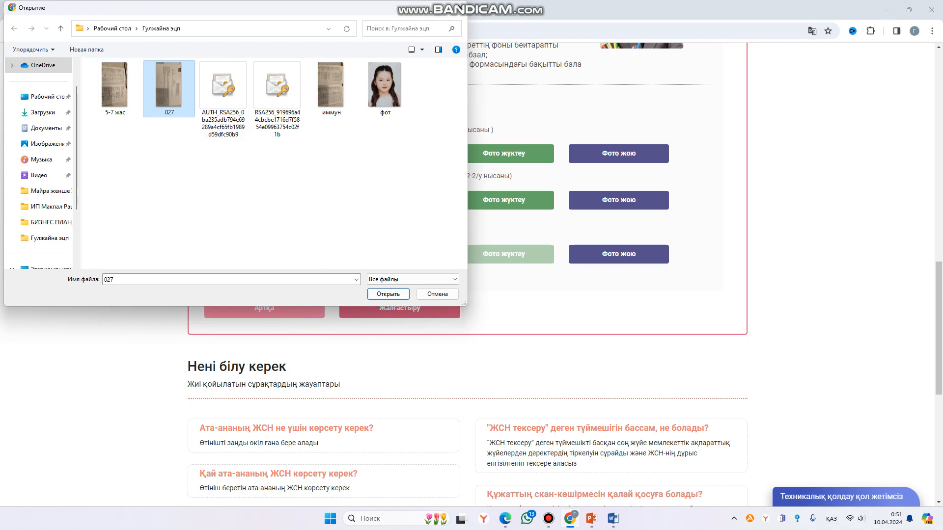
pyautogui.click(388, 294)
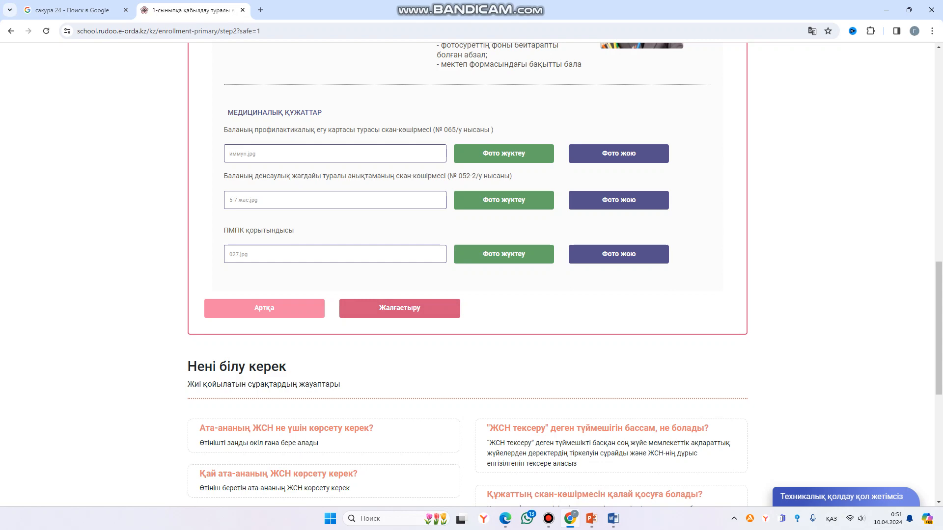
pyautogui.click(399, 309)
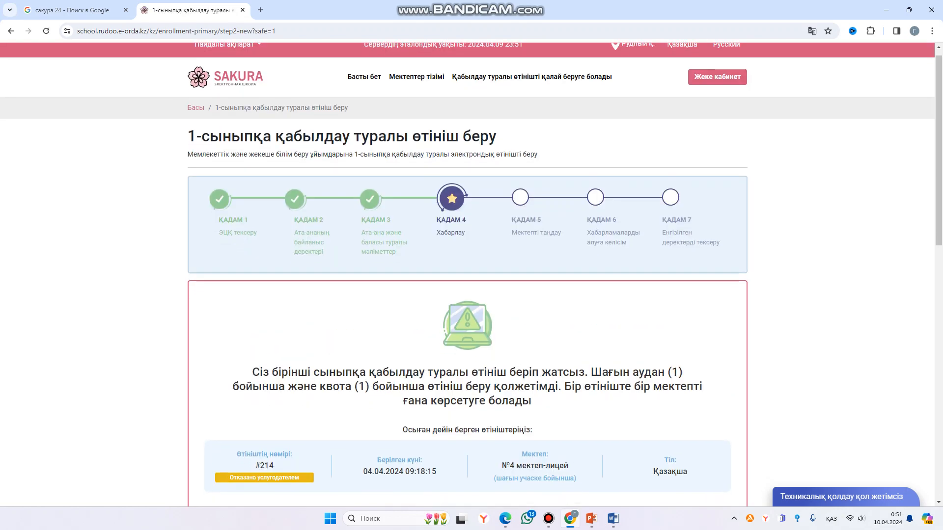
# - Continue past the notice and enter the family's home address, accepting the suggestion
pyautogui.scroll(-2, 467, 275)
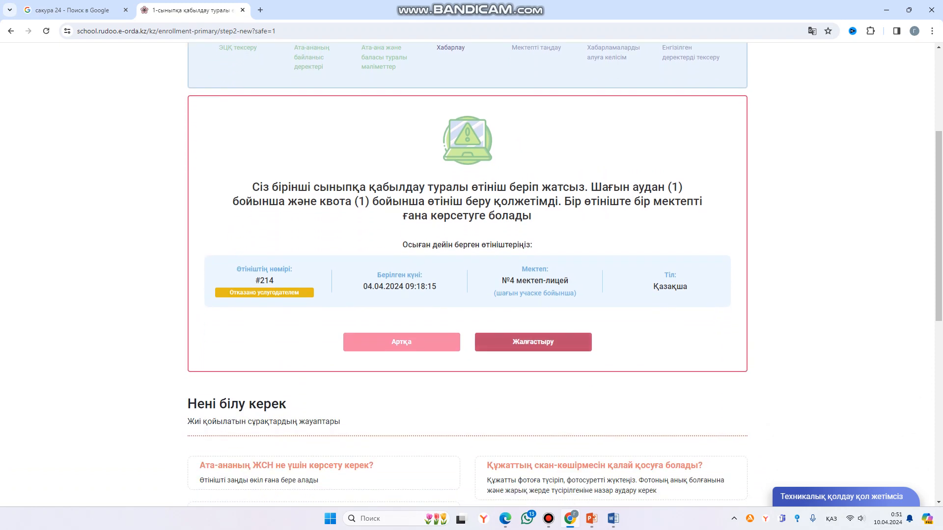
pyautogui.click(532, 342)
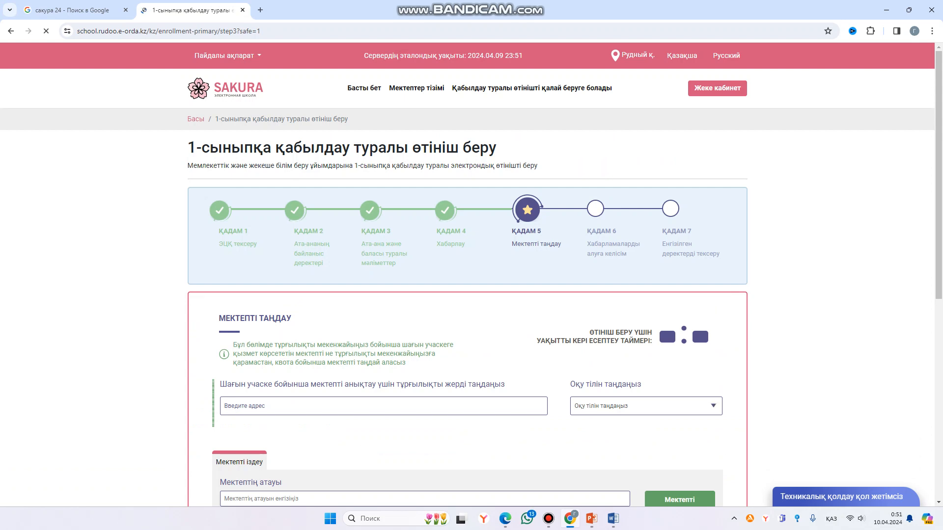
pyautogui.scroll(-4, 698, 322)
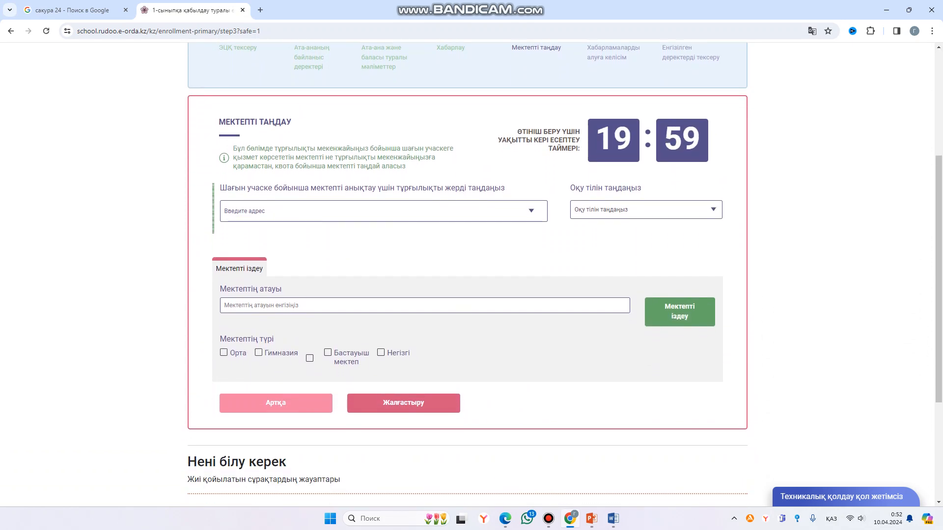
pyautogui.click(224, 211)
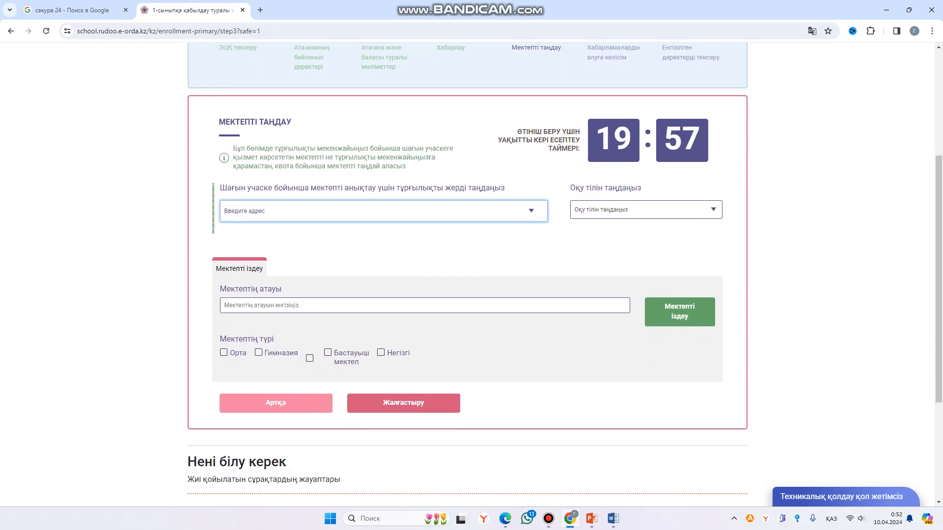
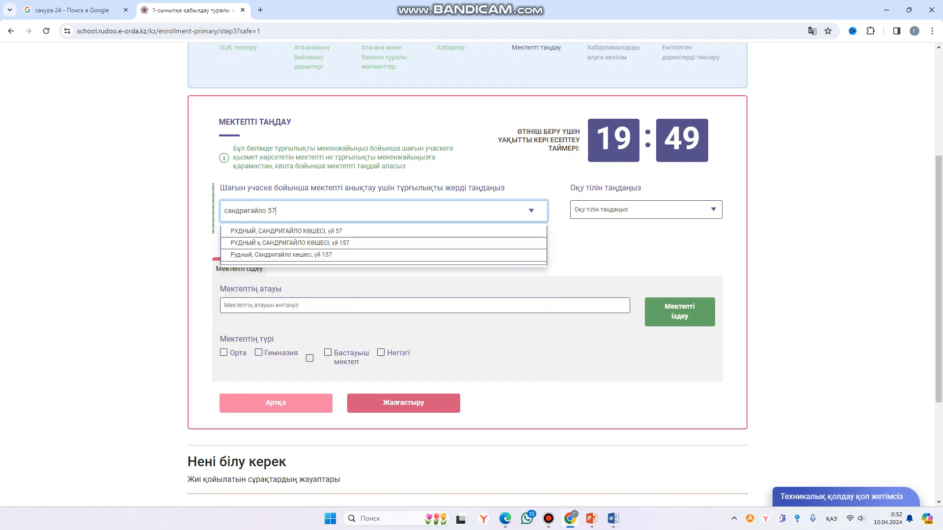
pyautogui.press('Return')
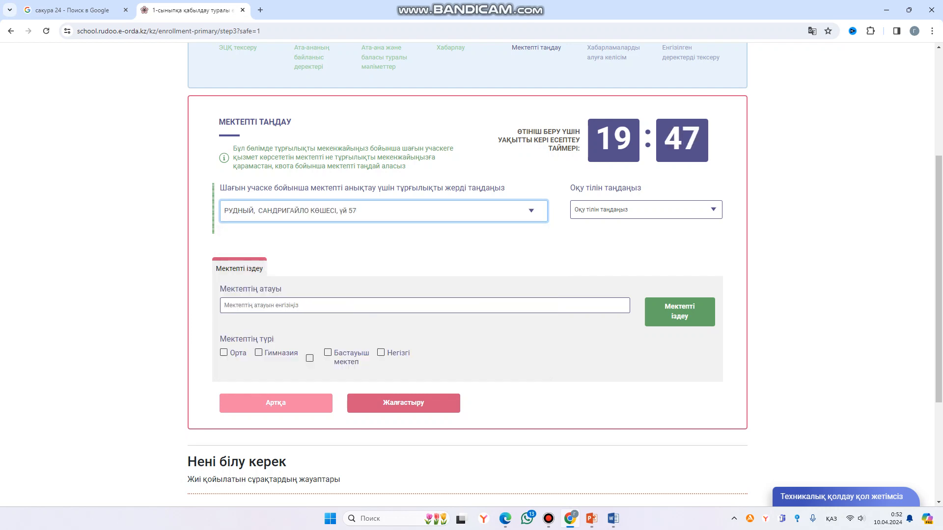
# - Choose Қазақша as teaching language, tick №4 мектеп-лицей and continue
pyautogui.scroll(-1, 472, 275)
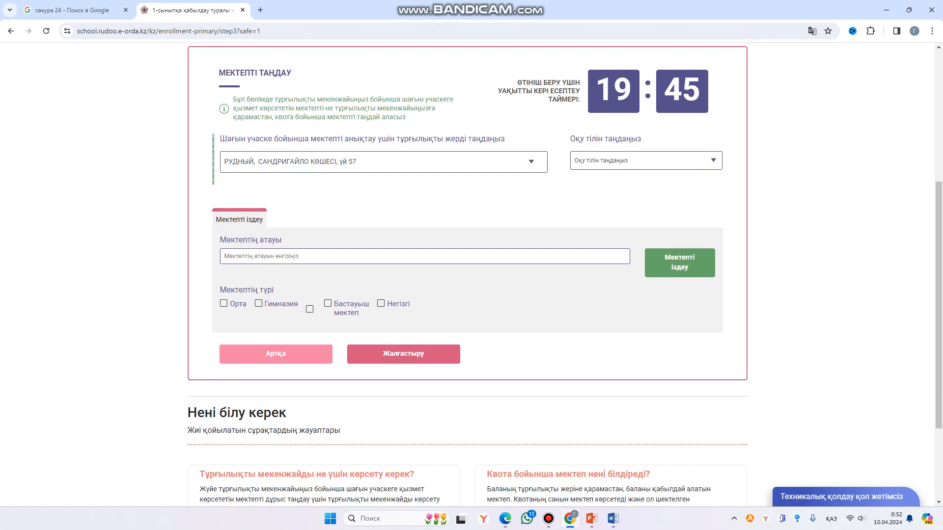
pyautogui.click(645, 161)
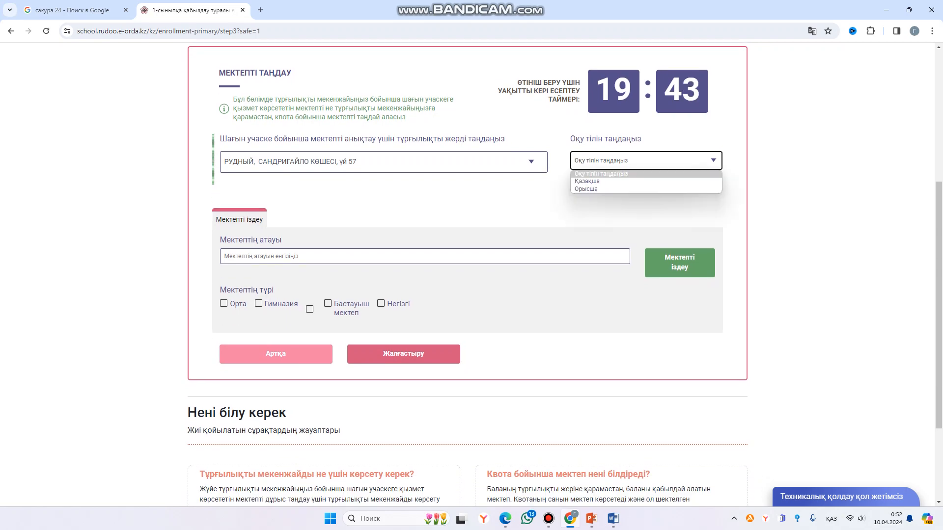
pyautogui.click(646, 181)
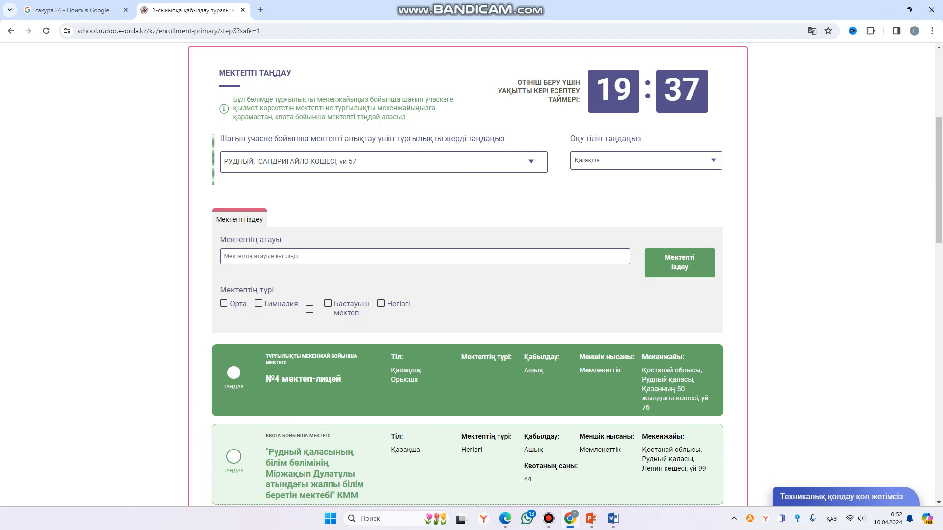
pyautogui.scroll(-1, 471, 275)
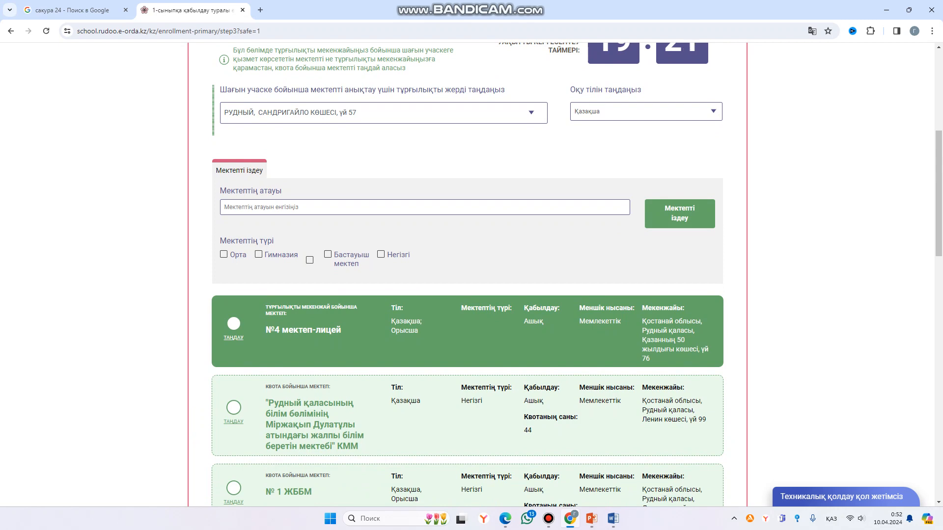
pyautogui.click(234, 323)
pyautogui.scroll(-10, 467, 275)
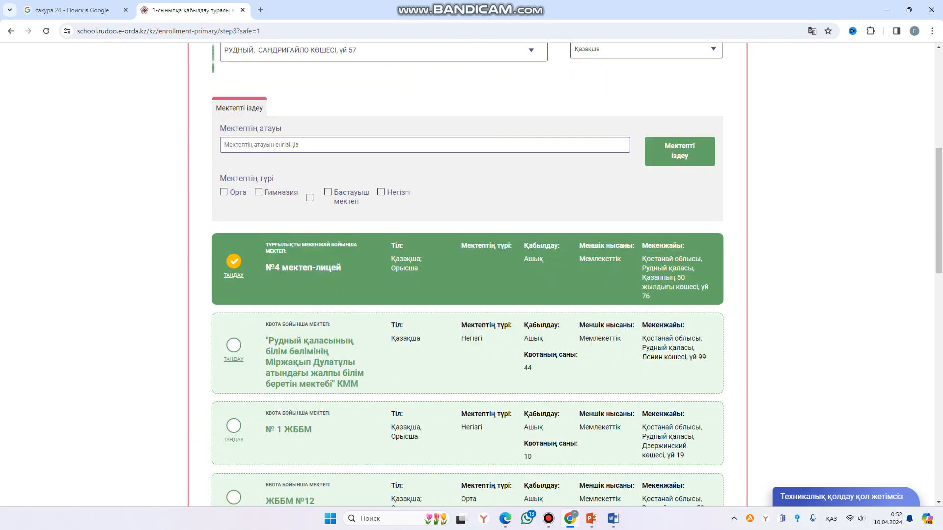
pyautogui.scroll(-5, 466, 275)
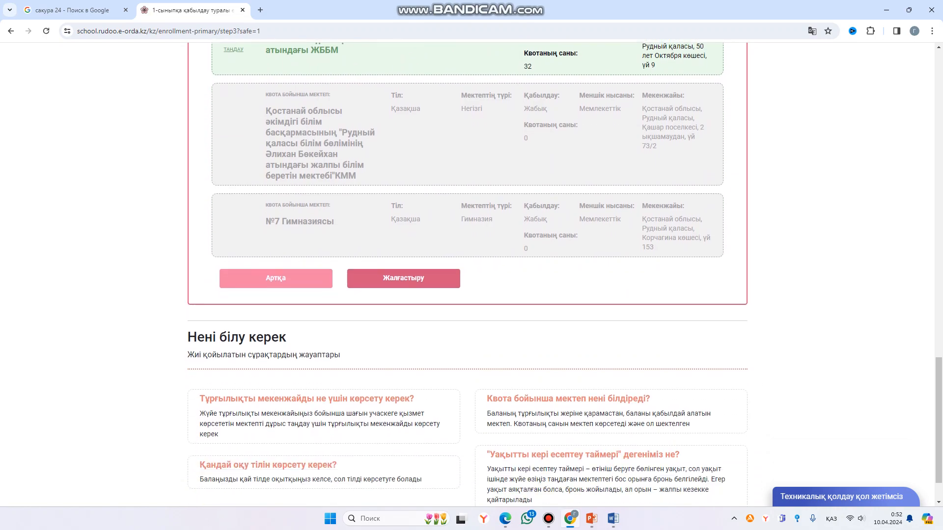
pyautogui.click(403, 278)
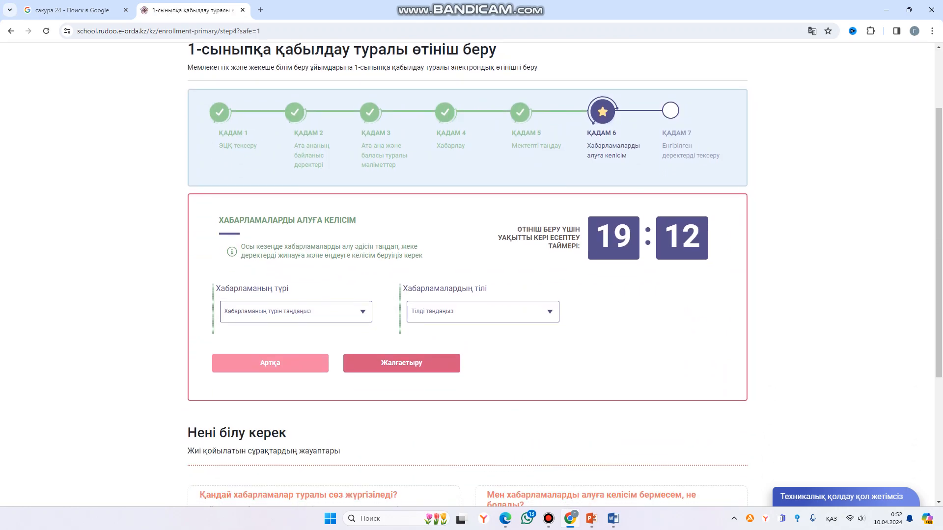
# - Choose Хабарлау as the notification type and Қазақ тілі as its language, then continue to the data review
pyautogui.click(296, 312)
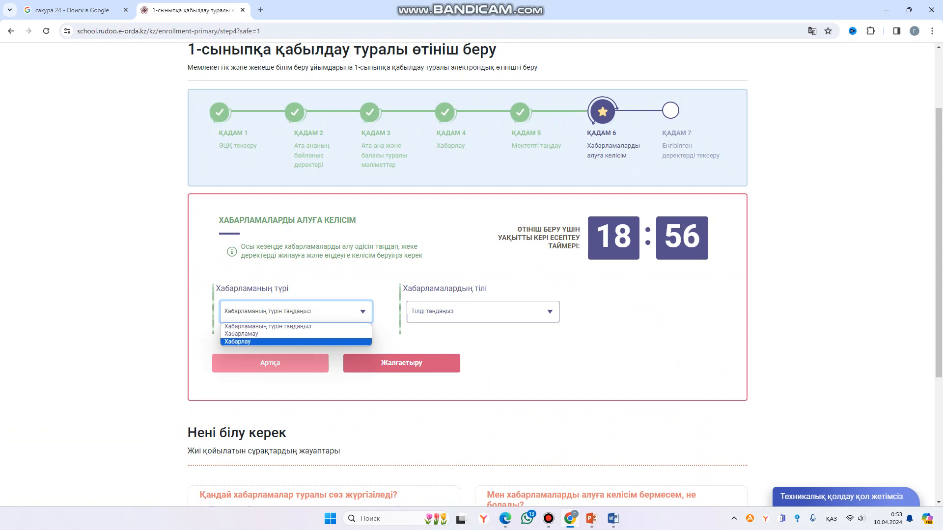
pyautogui.press('Up')
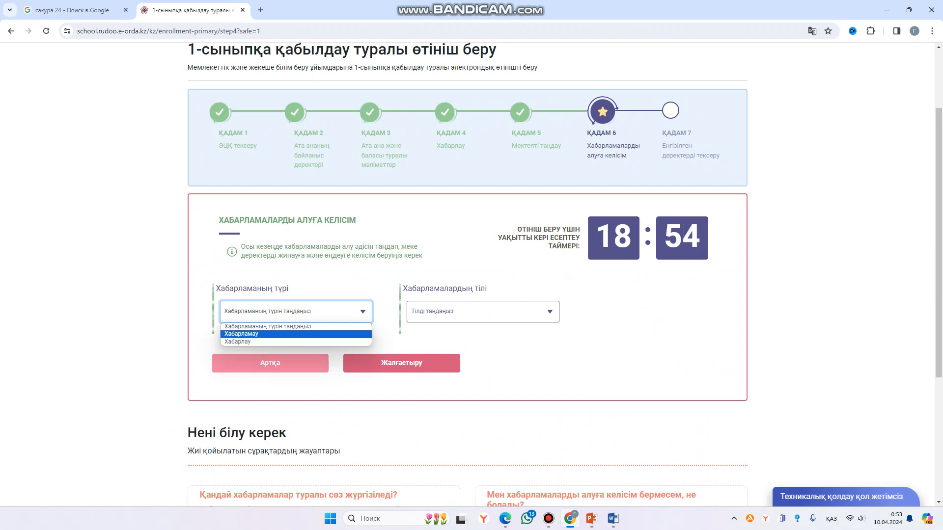
pyautogui.press('Down')
pyautogui.press('Return')
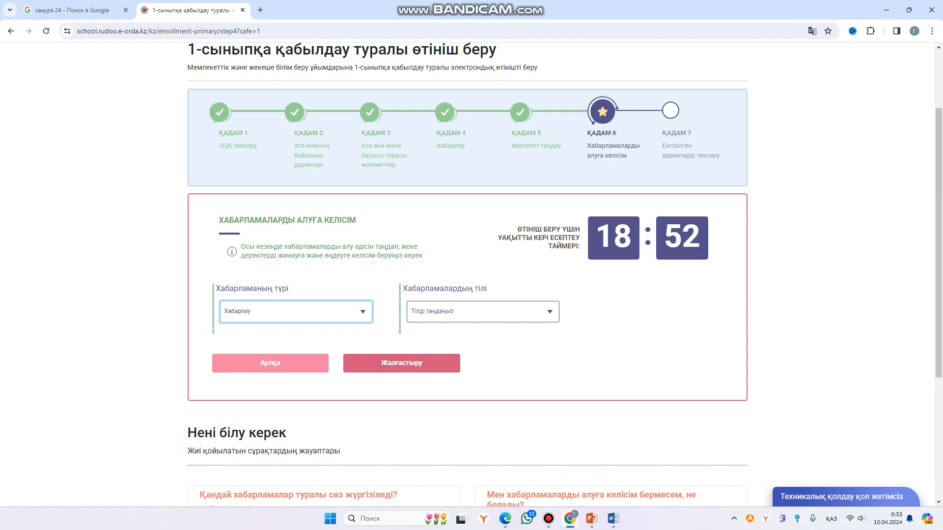
pyautogui.click(483, 312)
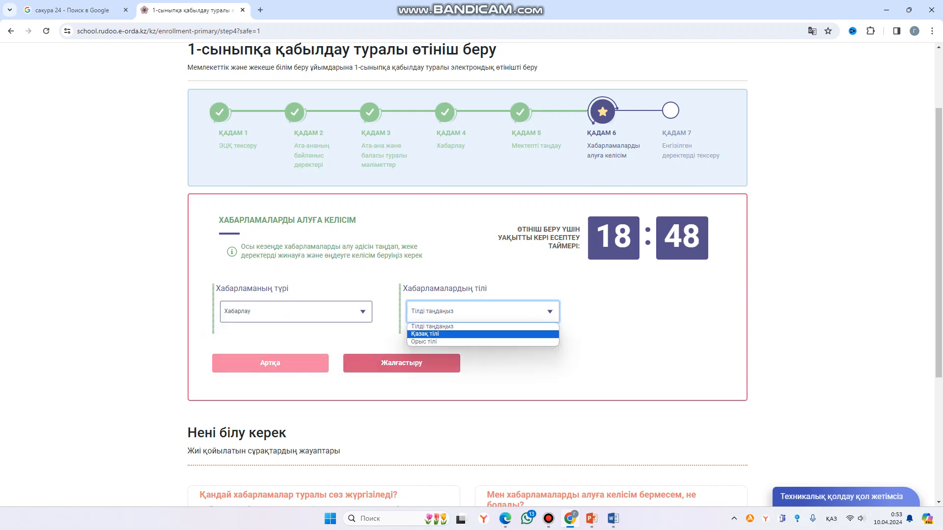
pyautogui.press('Return')
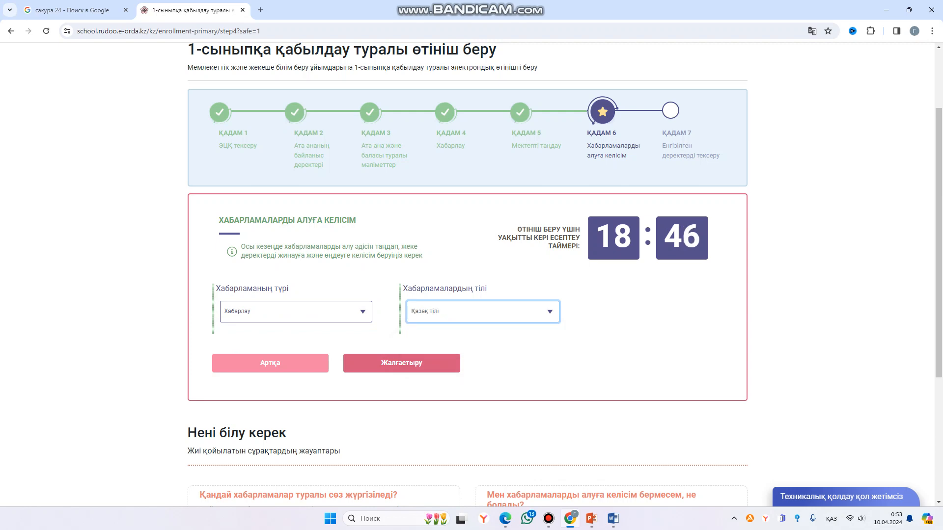
pyautogui.click(402, 363)
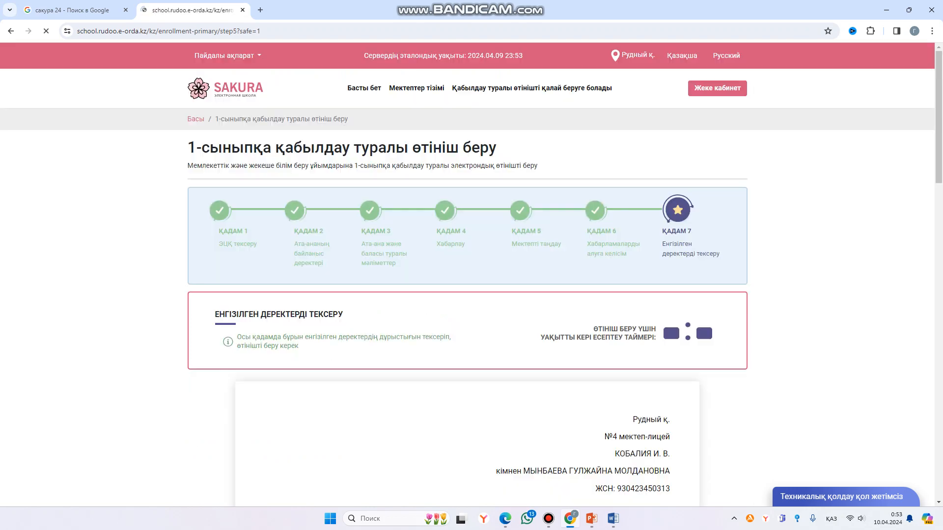
# - Look over the entered data and select the RSA256 EDS key file
pyautogui.scroll(-10, 466, 271)
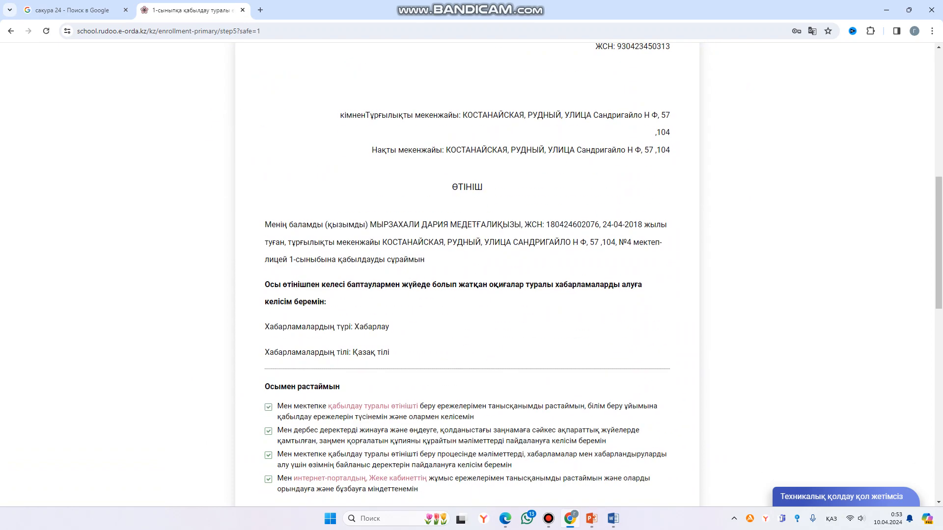
pyautogui.scroll(2, 467, 275)
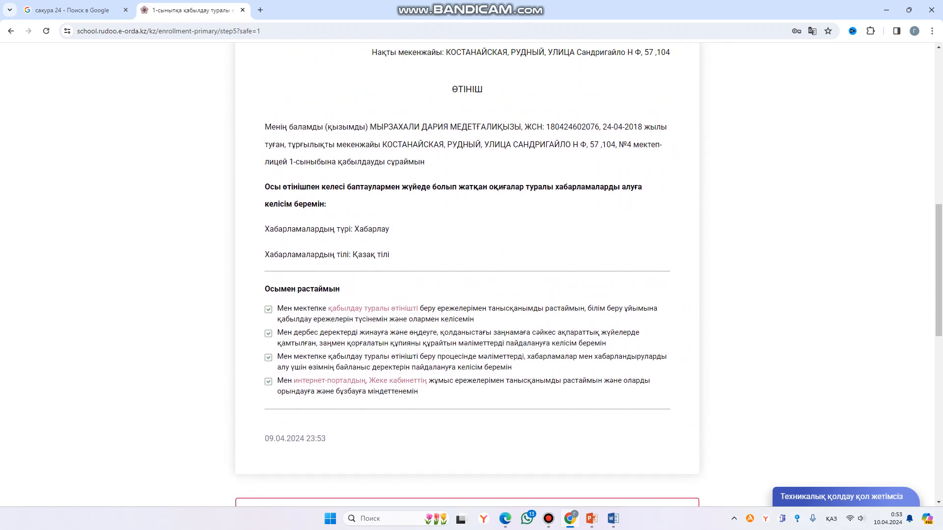
pyautogui.scroll(-2, 467, 275)
pyautogui.scroll(-6, 467, 275)
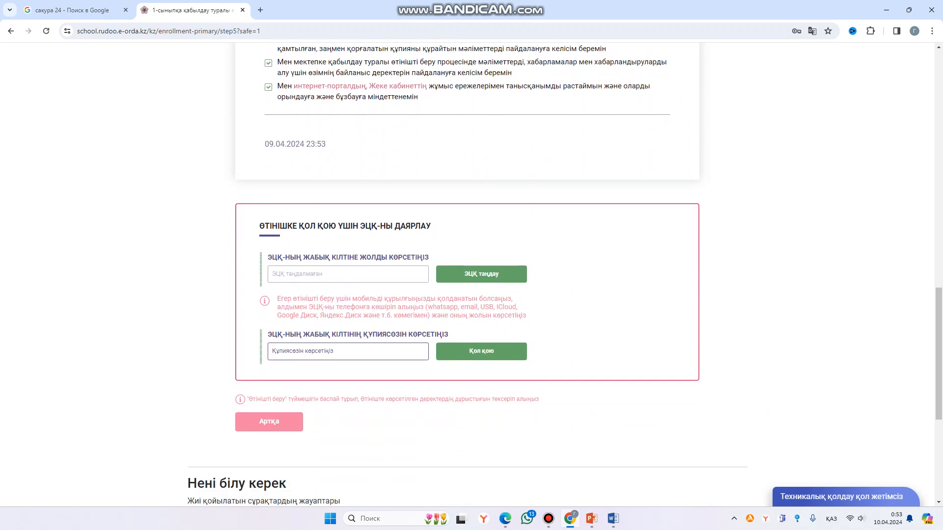
pyautogui.scroll(3, 466, 275)
pyautogui.scroll(-2, 467, 275)
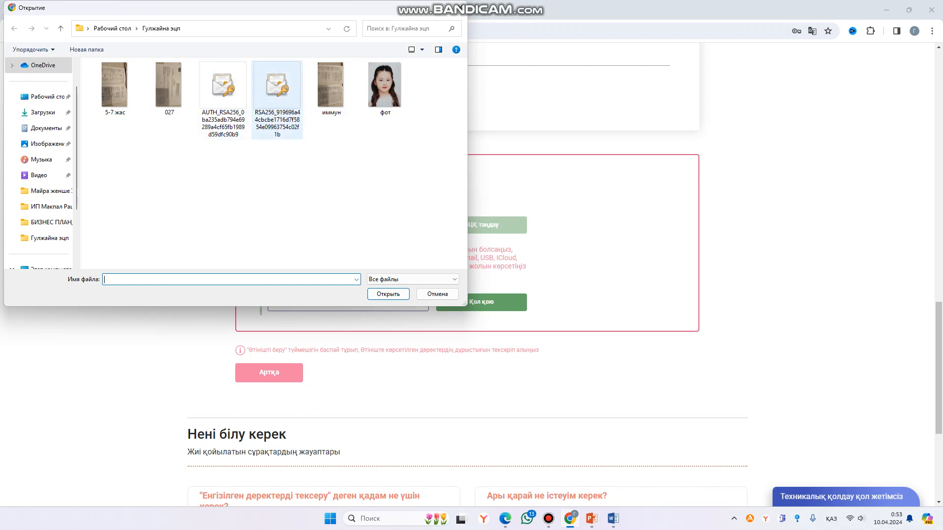
pyautogui.click(277, 99)
pyautogui.click(388, 294)
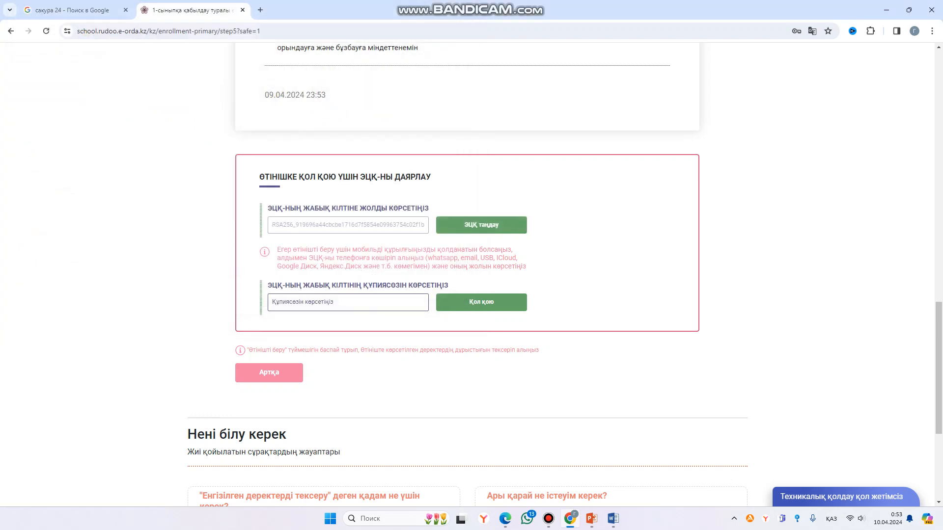
# - Enter the key password to sign the application, then submit it for registration
pyautogui.click(347, 302)
pyautogui.hotkey('alt', 'shift')
pyautogui.hotkey('alt', 'shift')
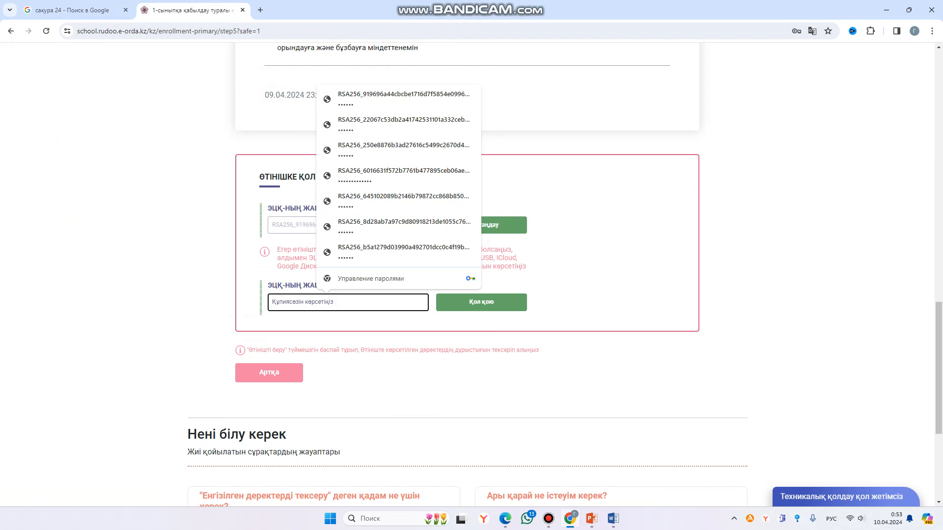
pyautogui.write('1•')
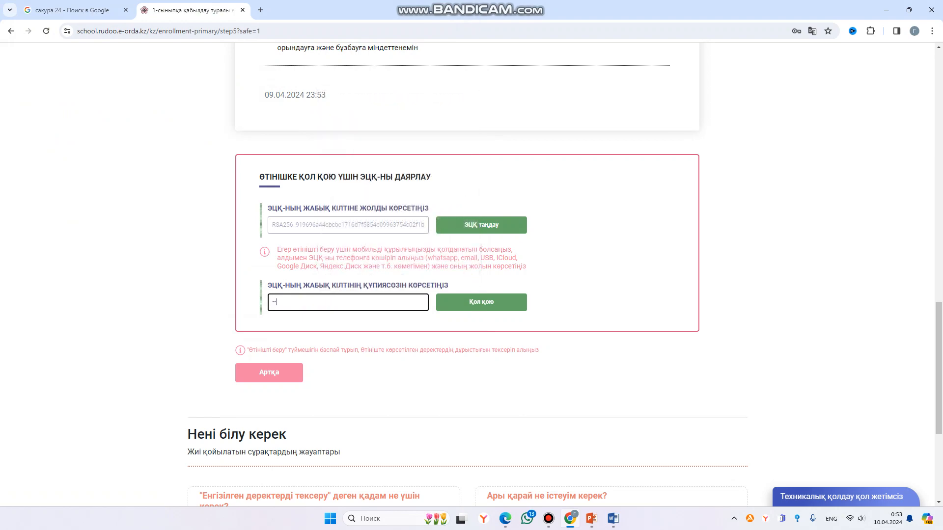
pyautogui.write('••')
pyautogui.press('Return')
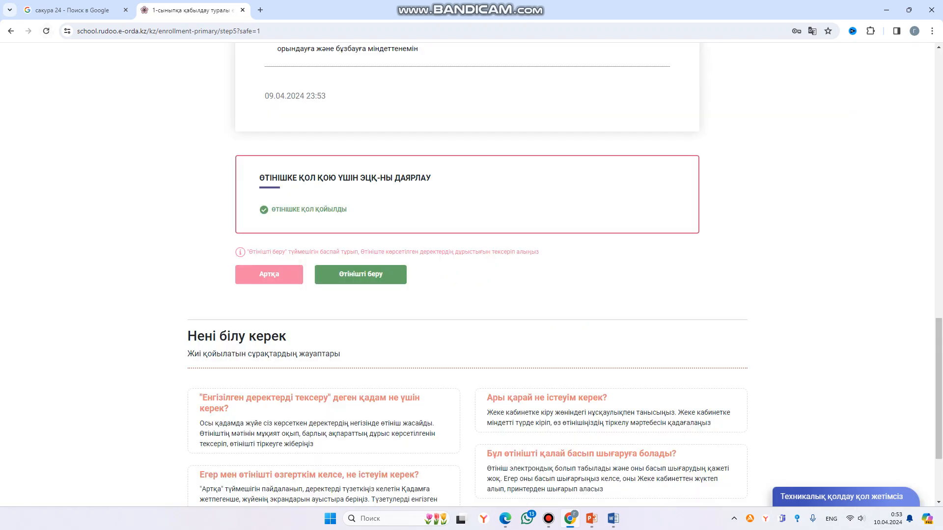
pyautogui.click(360, 274)
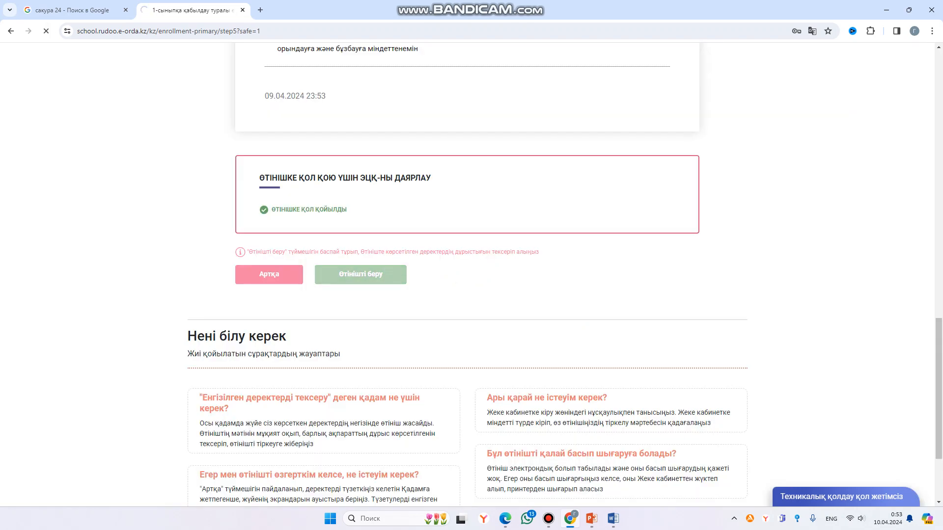
pyautogui.scroll(-2, 468, 274)
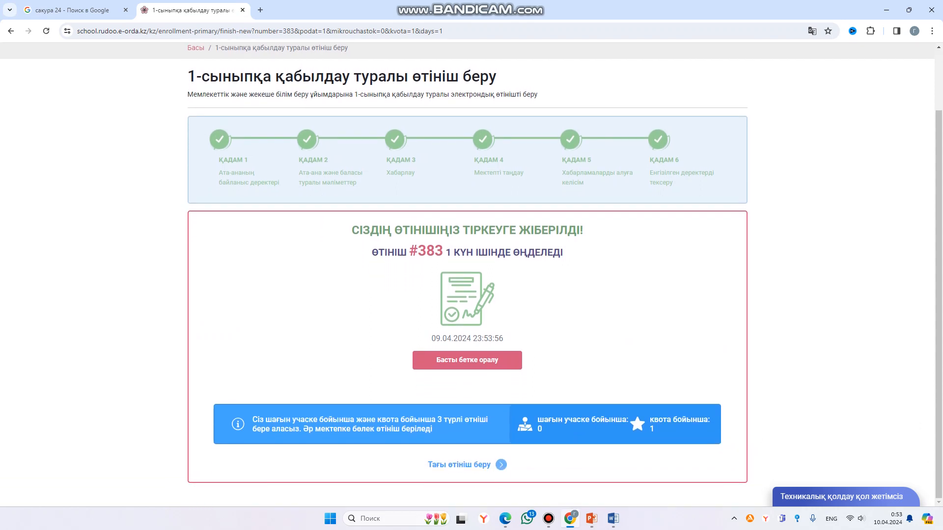
pyautogui.moveTo(372, 252); pyautogui.dragTo(563, 252)
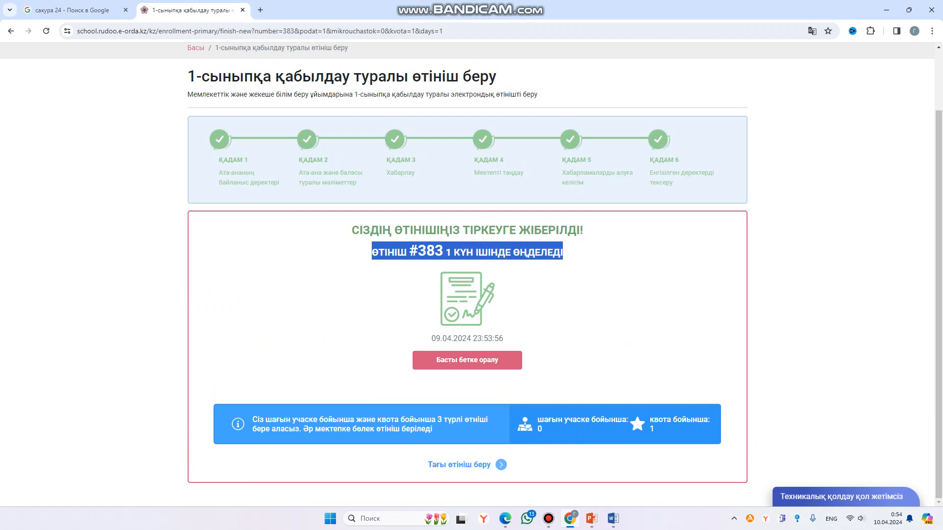
pyautogui.click(570, 256)
pyautogui.tripleClick(536, 253)
pyautogui.click(537, 253)
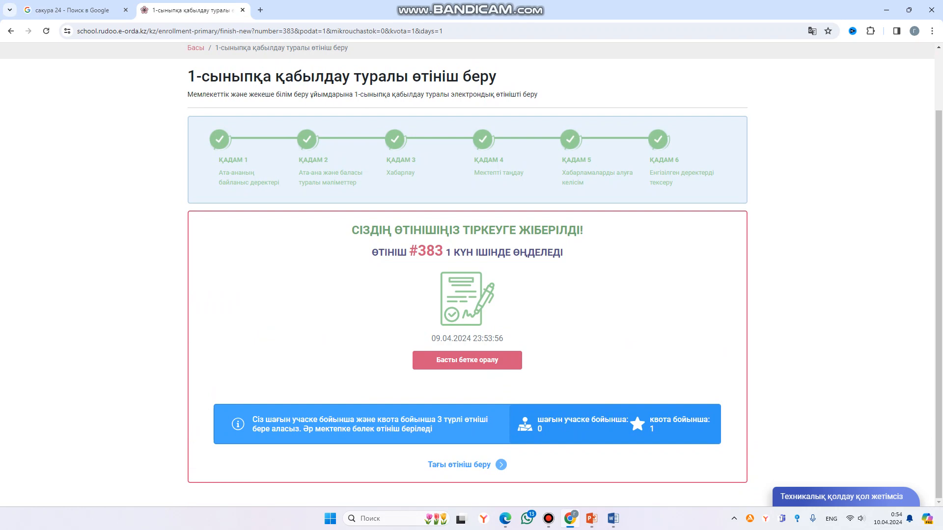
pyautogui.click(549, 518)
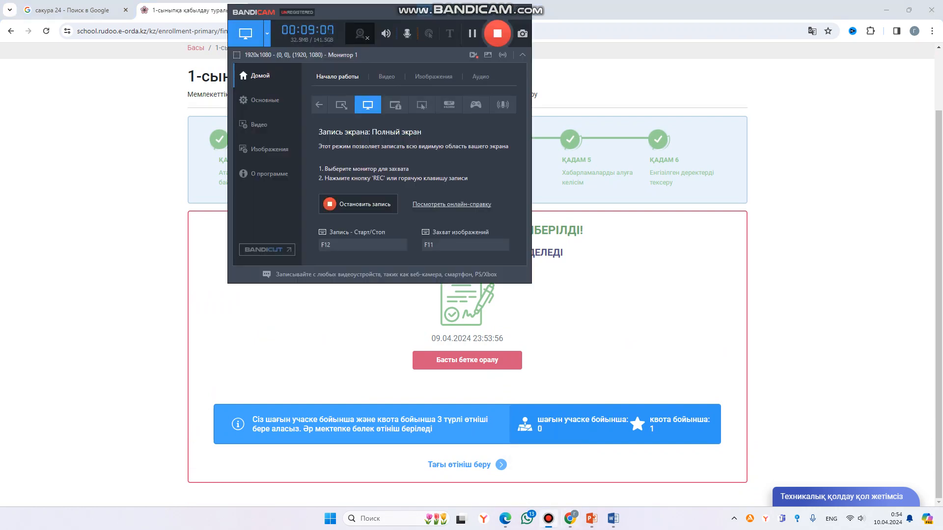